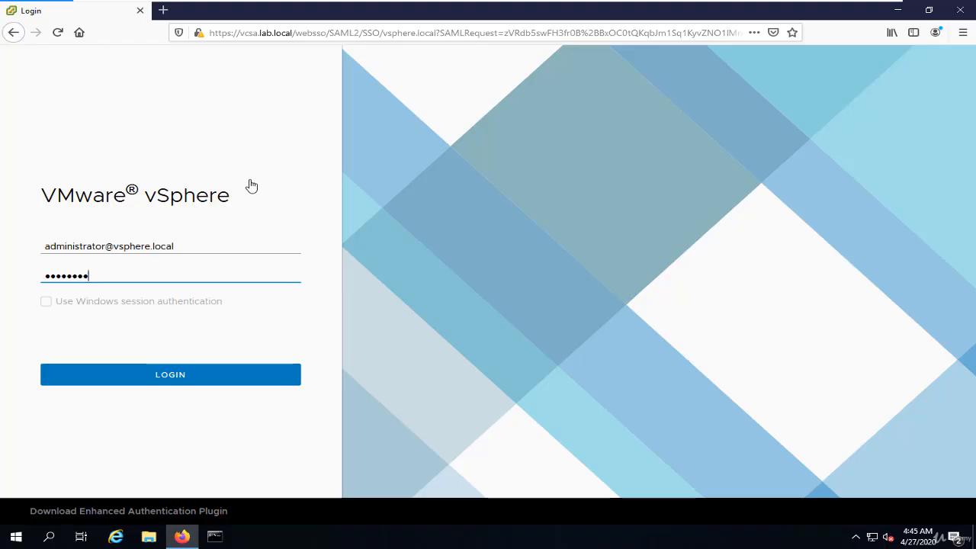
# Log in to vSphere with the filled-in administrator credentials and decline saving the login in the browser.
pyautogui.click(248, 377)
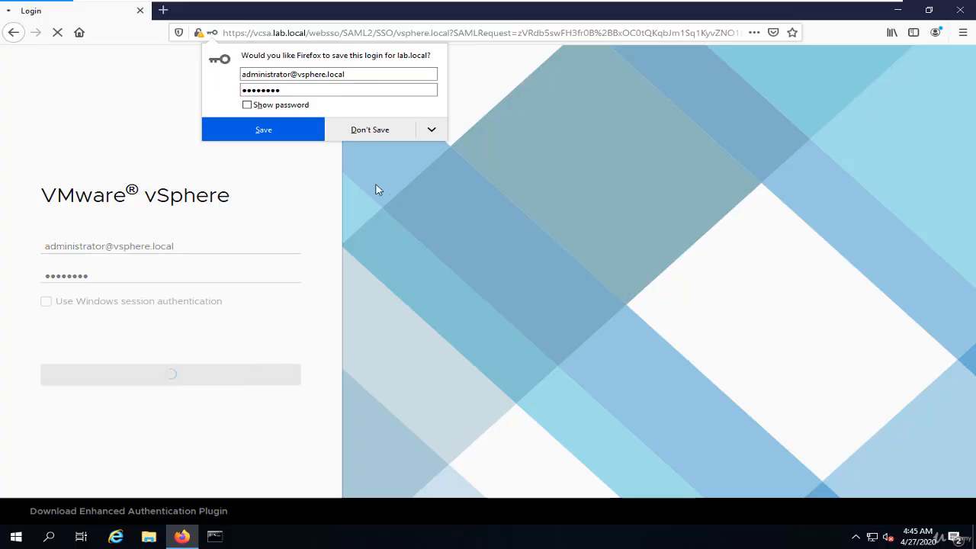
pyautogui.click(382, 133)
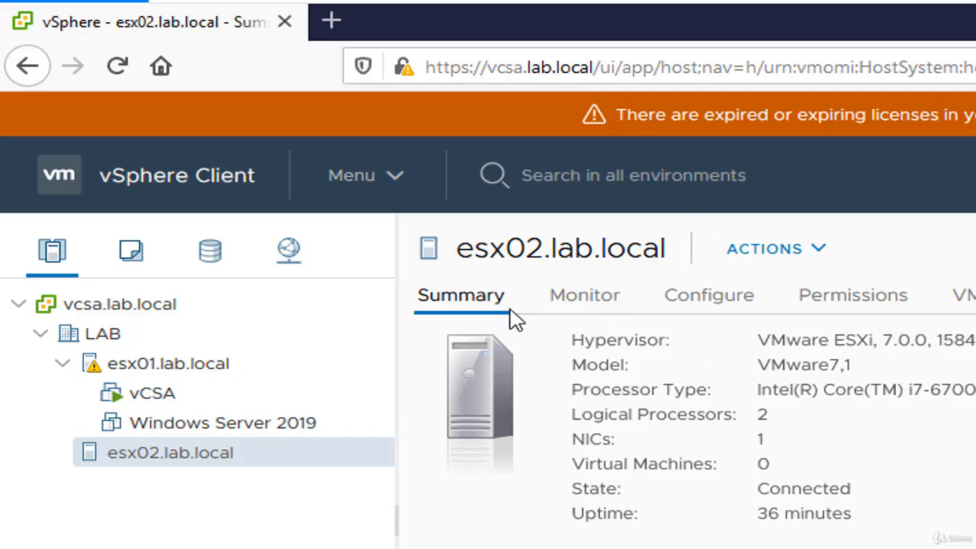
# Look through the VMs and Templates, Storage, Networking, and Hosts and Clusters inventory views, ending on Networking.
pyautogui.click(136, 255)
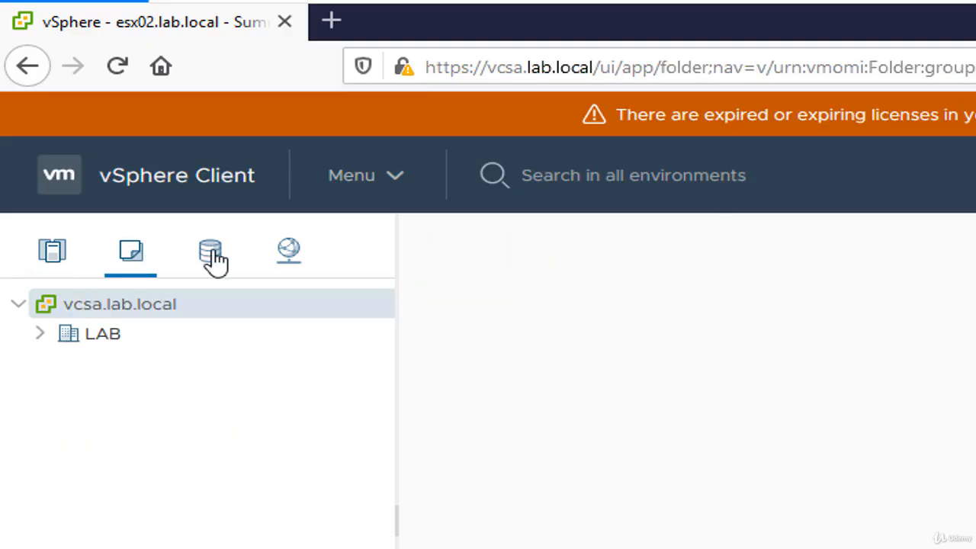
pyautogui.click(212, 257)
pyautogui.click(296, 263)
pyautogui.click(58, 262)
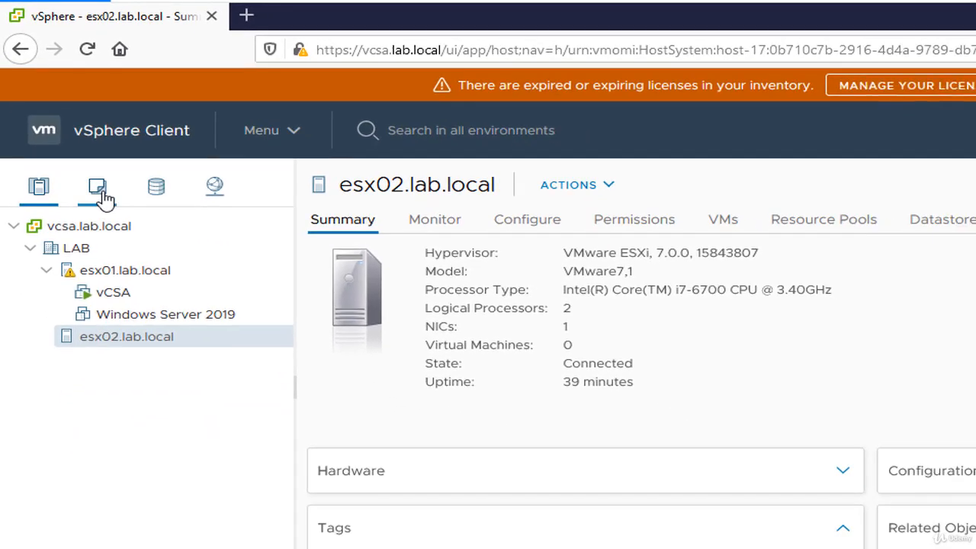
pyautogui.click(131, 250)
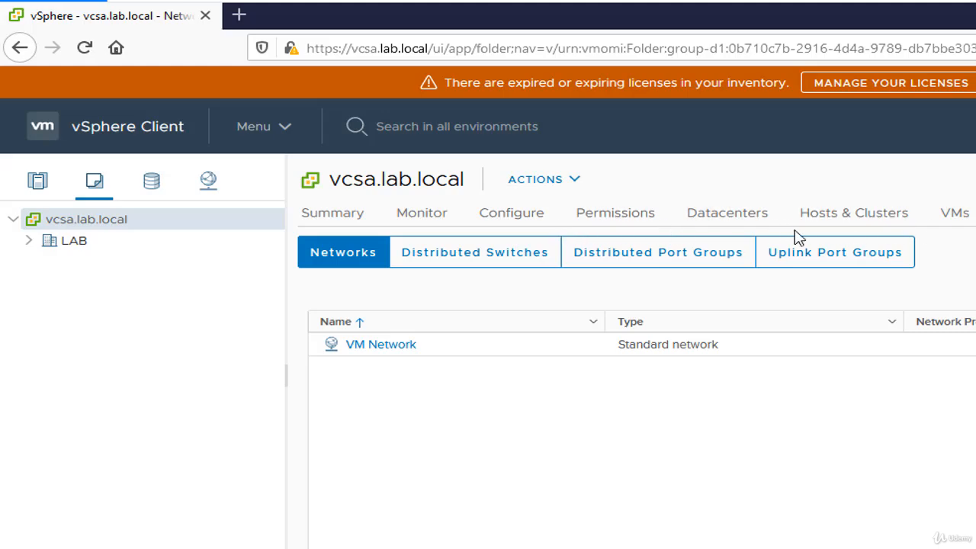
pyautogui.click(151, 184)
pyautogui.click(207, 184)
# Examine the summary, monitoring and configuration pages of the vcsa.lab.local vCenter Server.
pyautogui.click(341, 220)
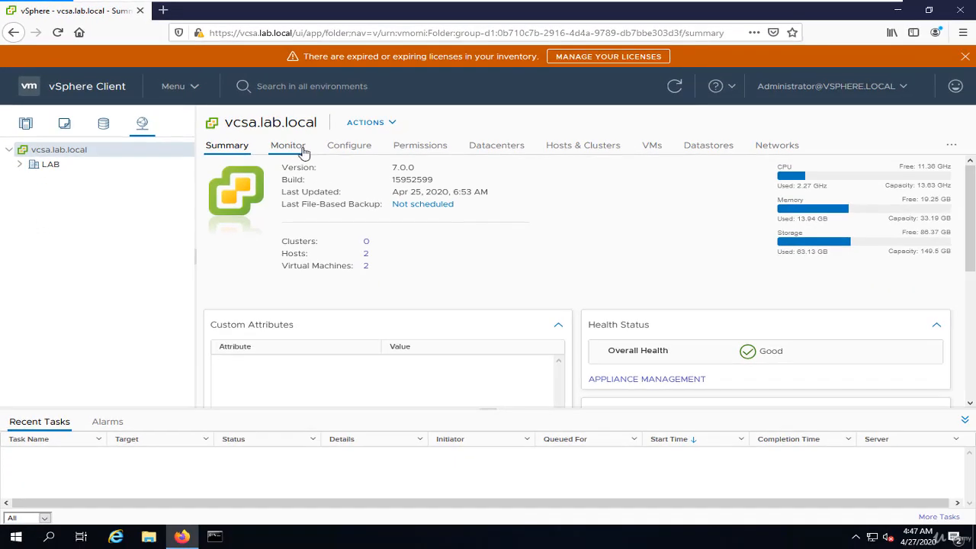
pyautogui.click(299, 148)
pyautogui.click(365, 151)
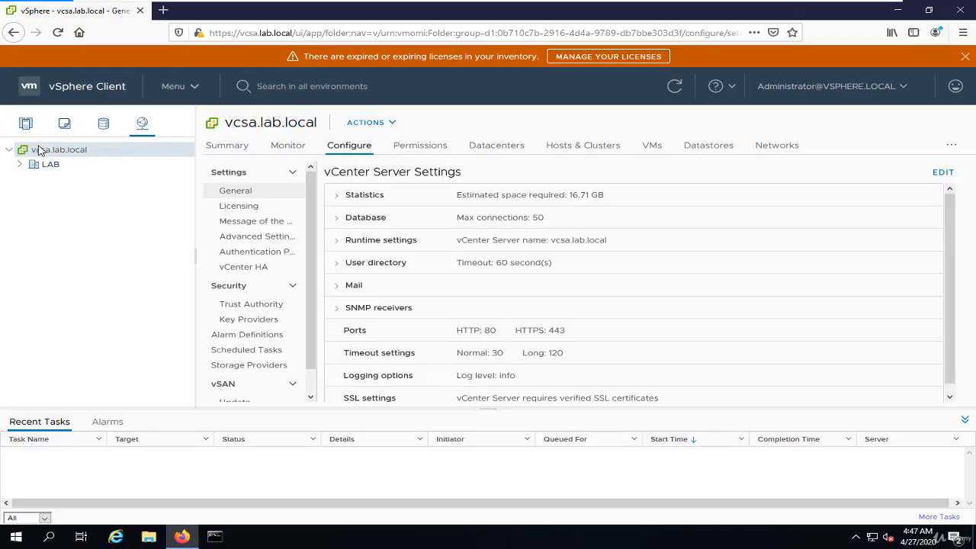
# Return to the Hosts and Clusters inventory and review the summary details of the Windows Server 2019 virtual machine.
pyautogui.click(20, 164)
pyautogui.click(25, 123)
pyautogui.click(67, 223)
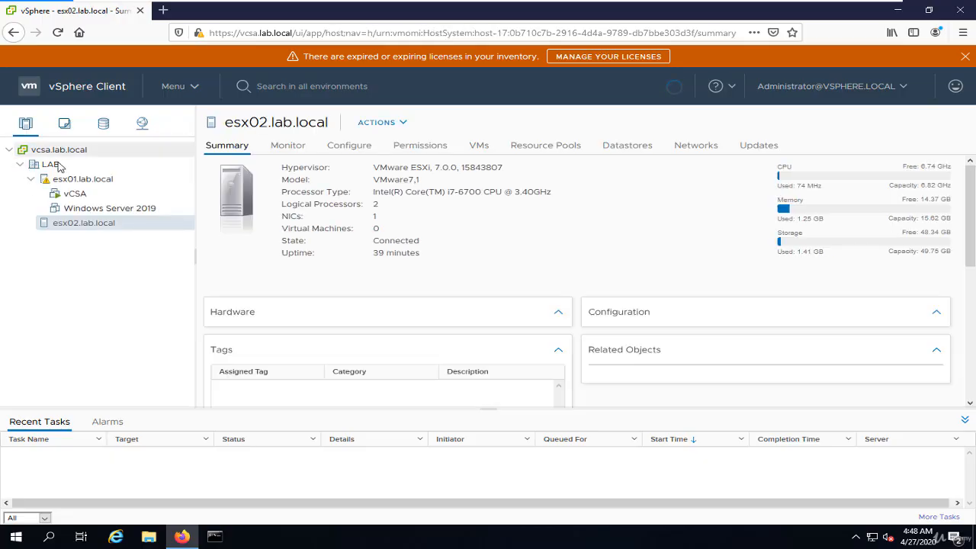
pyautogui.click(73, 209)
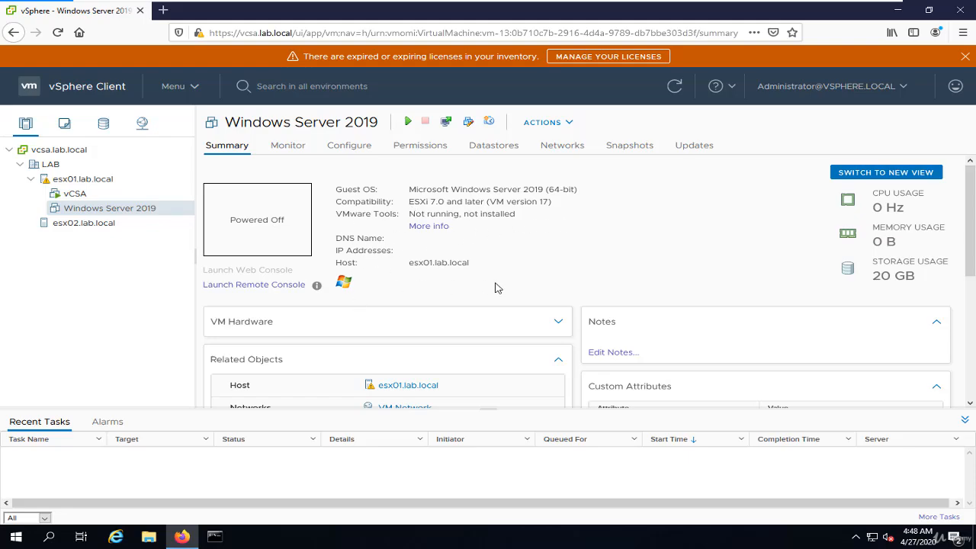
pyautogui.scroll(-3, 495, 288)
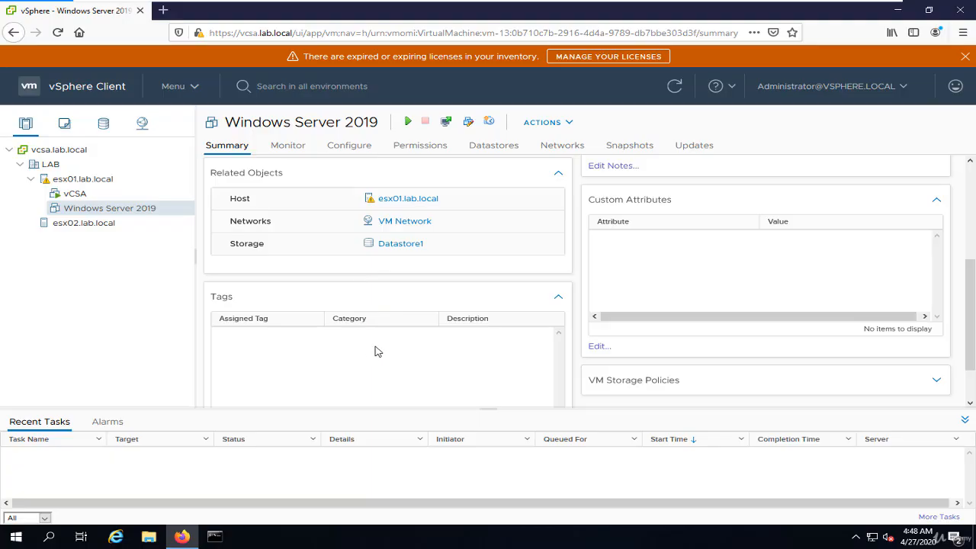
pyautogui.scroll(-1, 436, 344)
pyautogui.scroll(5, 436, 349)
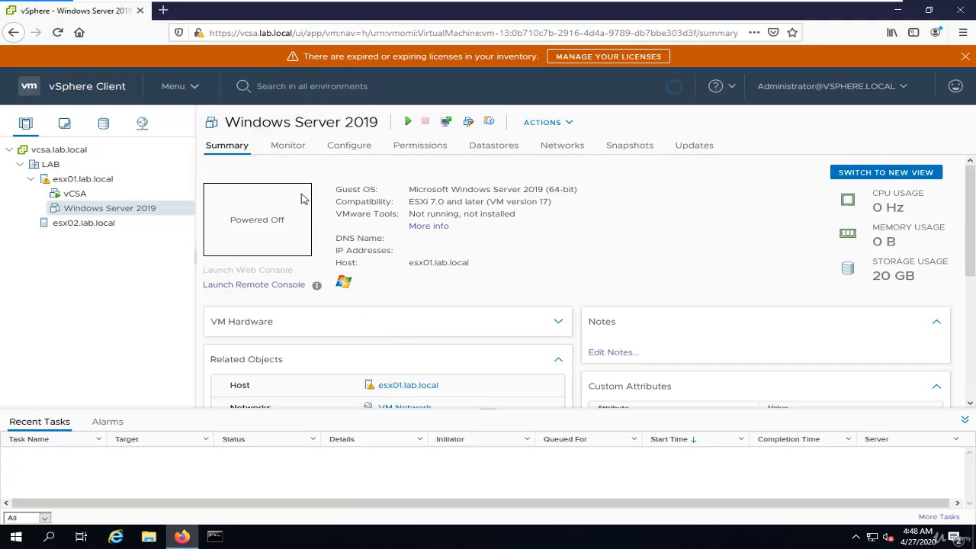
# Review the issues, triggered alarms and performance overview for Windows Server 2019, plus the overview and advanced performance charts for vCSA.
pyautogui.click(293, 148)
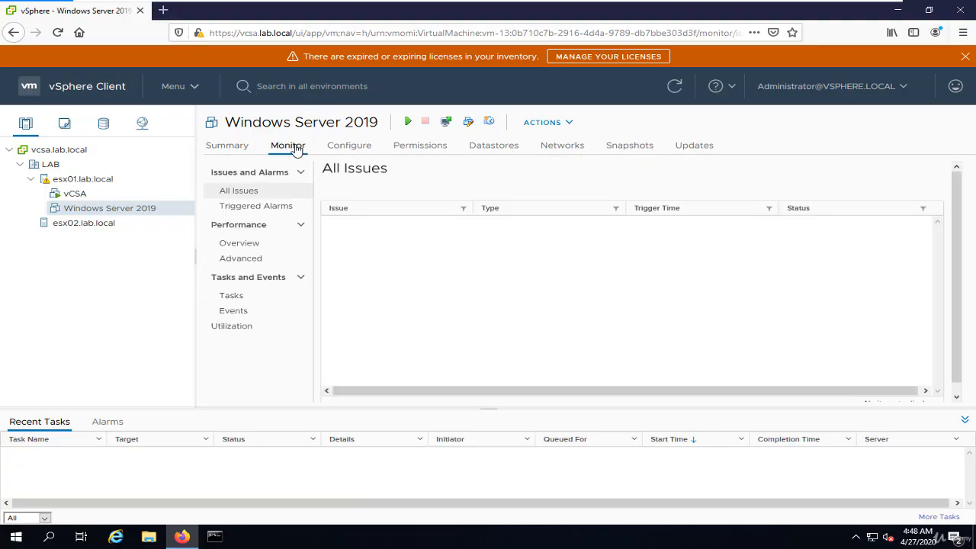
pyautogui.click(258, 210)
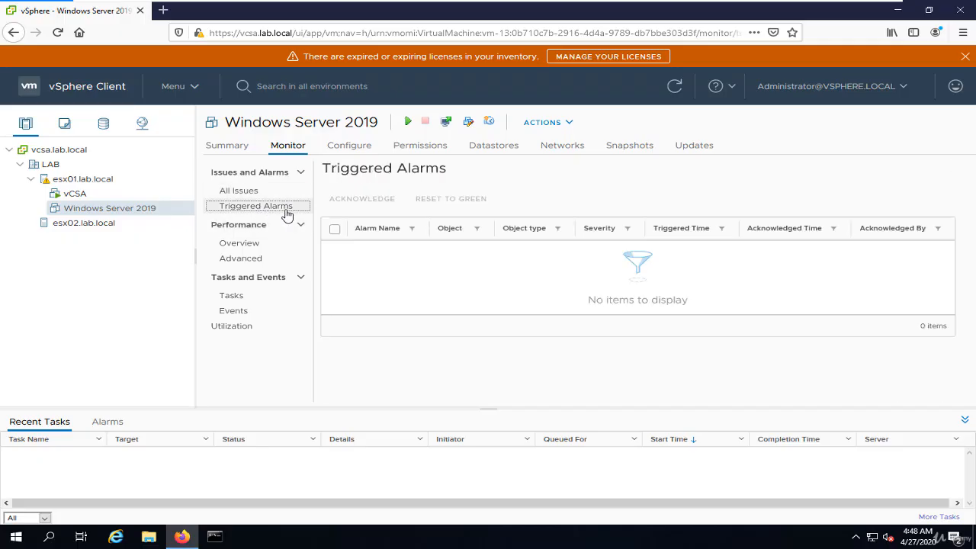
pyautogui.click(261, 244)
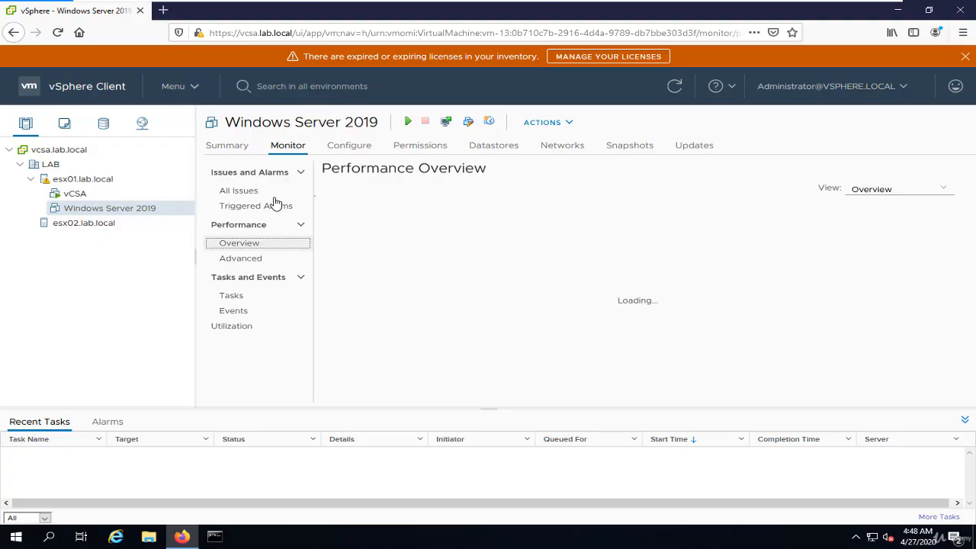
pyautogui.click(49, 194)
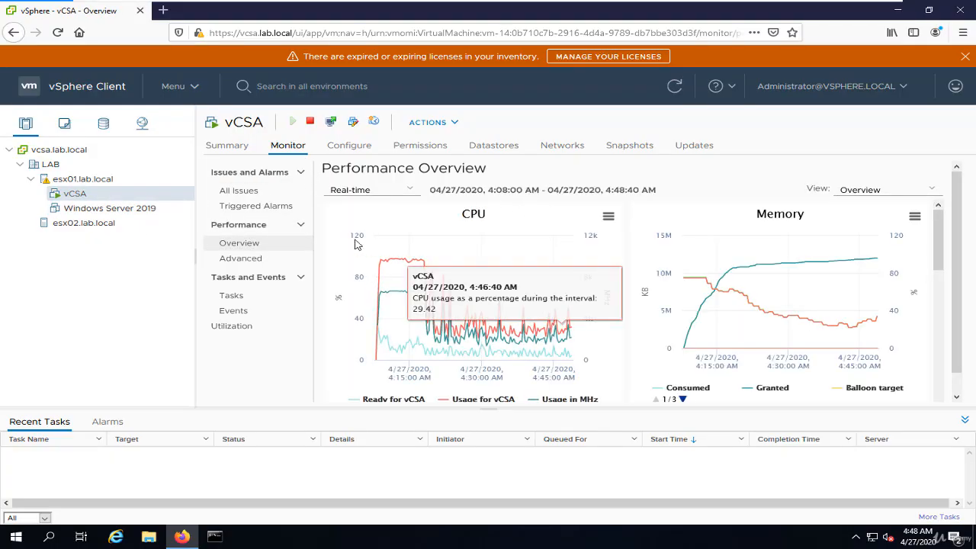
pyautogui.click(249, 260)
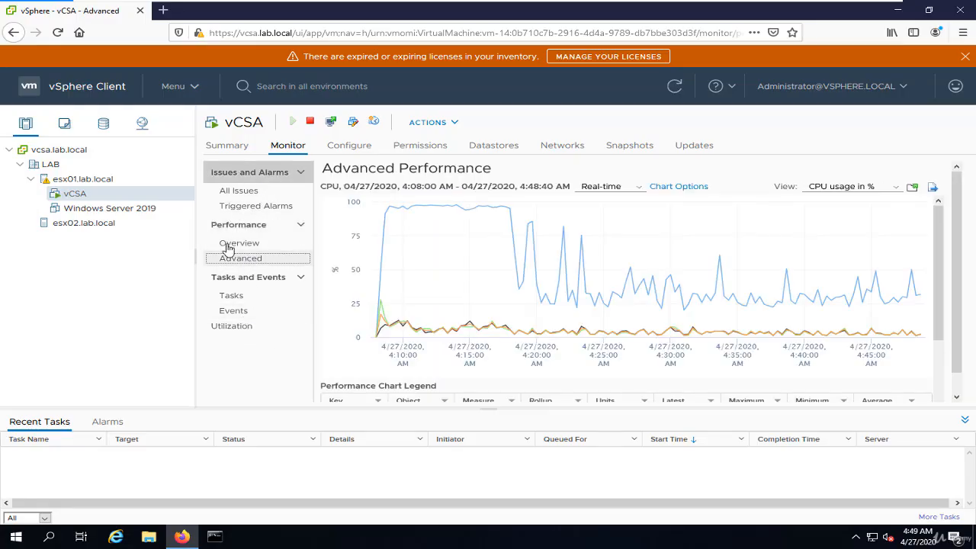
# Look through the vCSA virtual machine's configuration, permissions, datastores, networks, snapshots and updates pages.
pyautogui.click(347, 146)
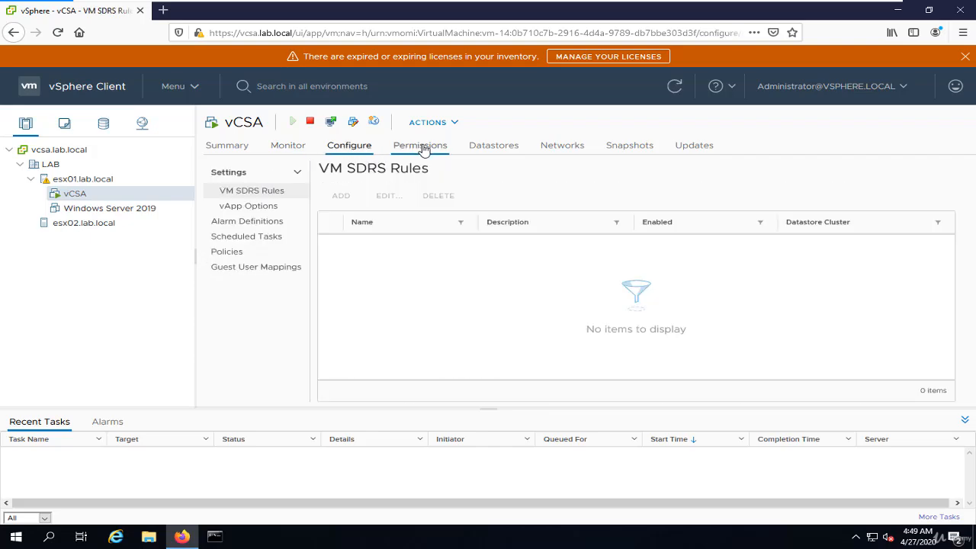
pyautogui.click(425, 148)
pyautogui.click(525, 147)
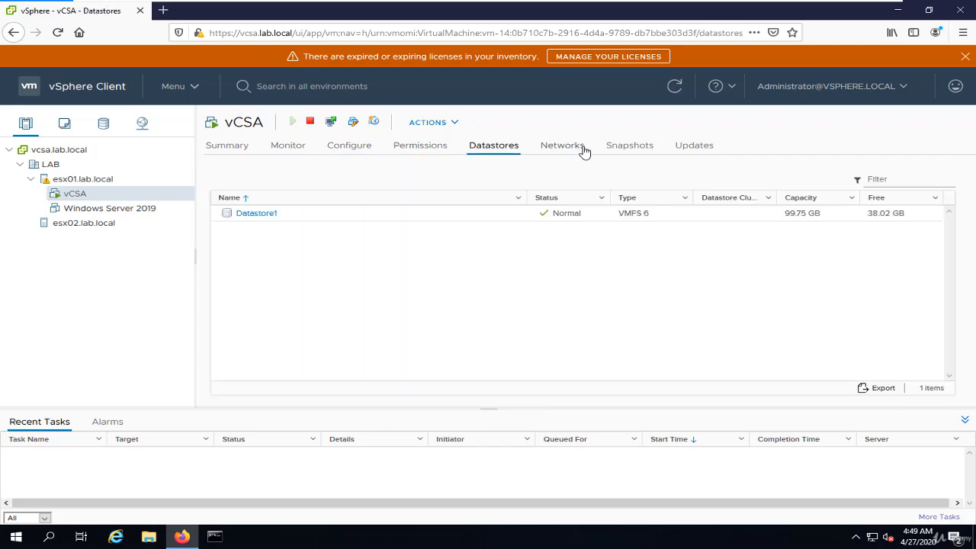
pyautogui.click(582, 149)
pyautogui.click(638, 147)
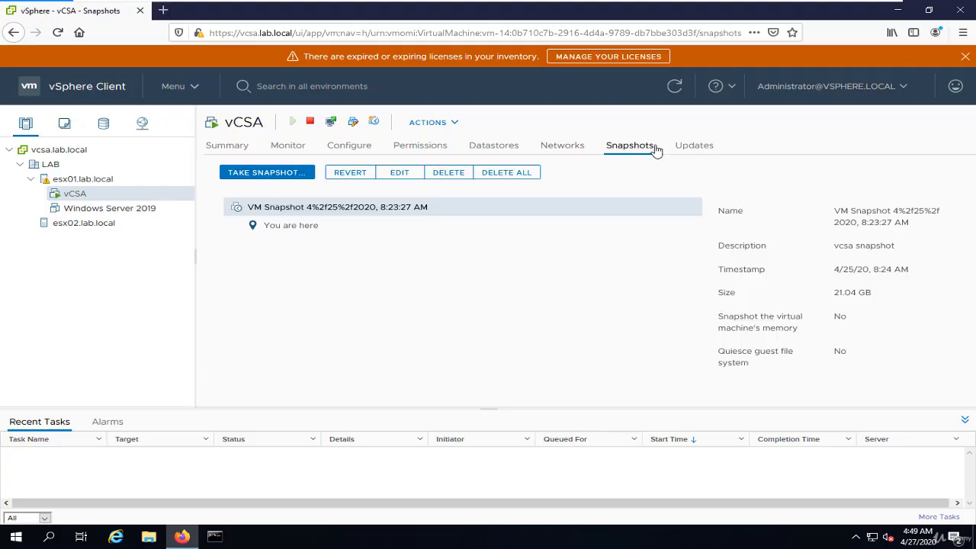
pyautogui.click(694, 150)
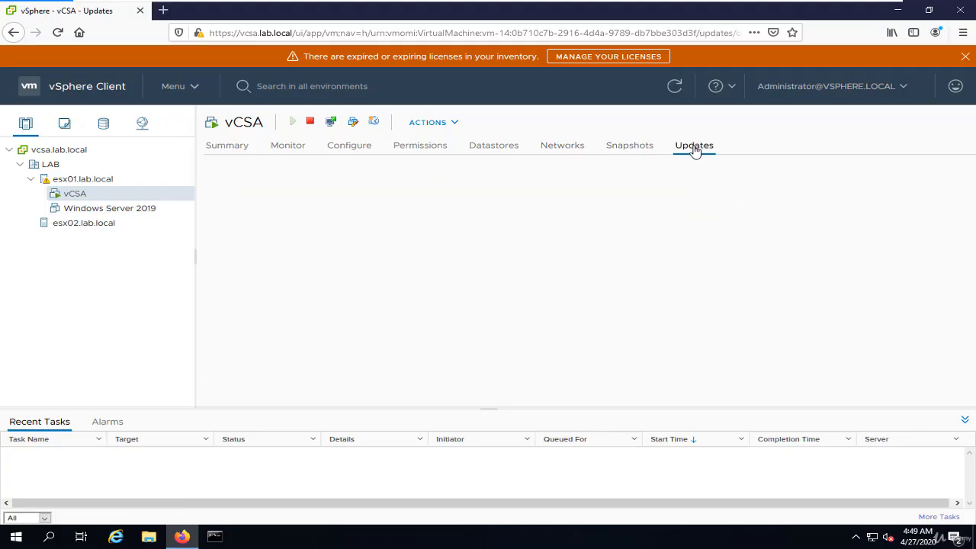
# Examine the actions available for the vCSA virtual machine, including its snapshot options, and leave without choosing one.
pyautogui.click(434, 124)
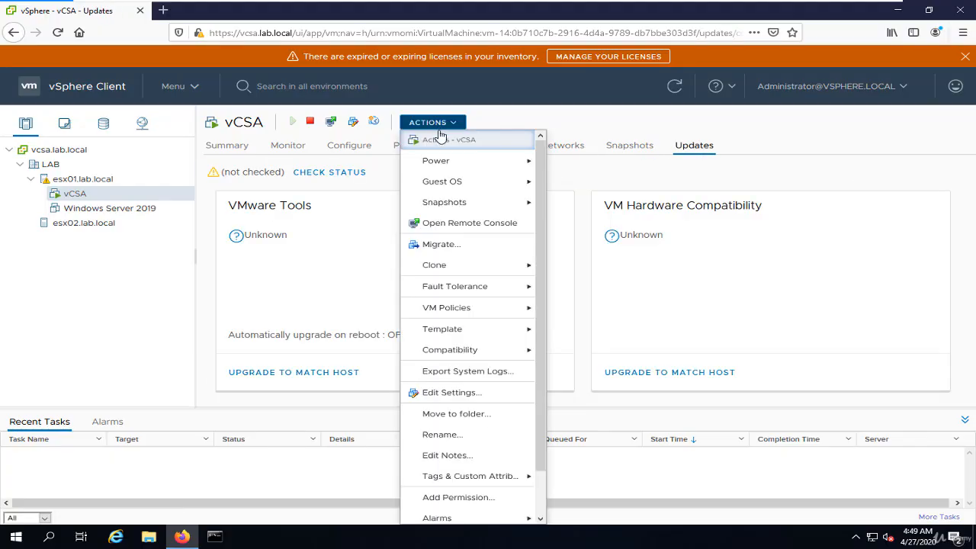
pyautogui.rightClick(90, 196)
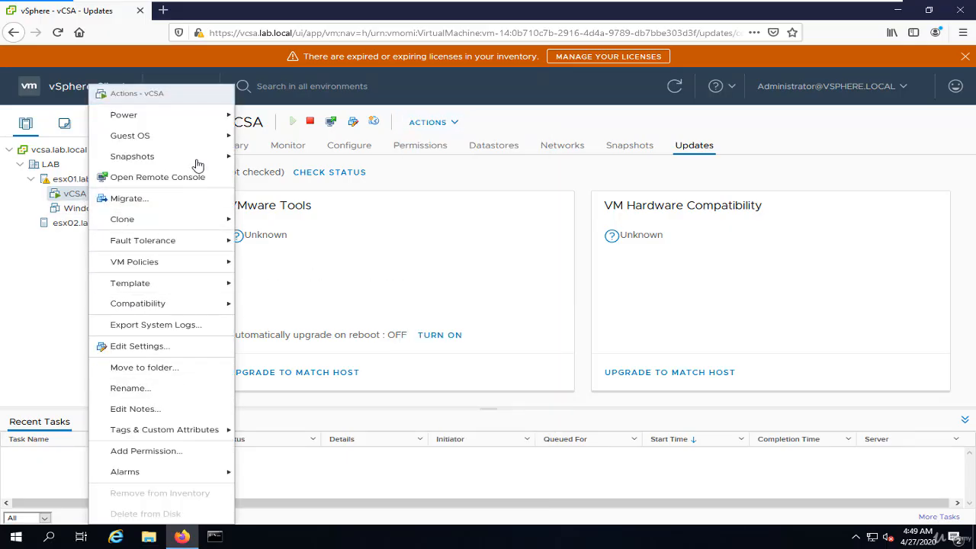
pyautogui.moveTo(197, 164)
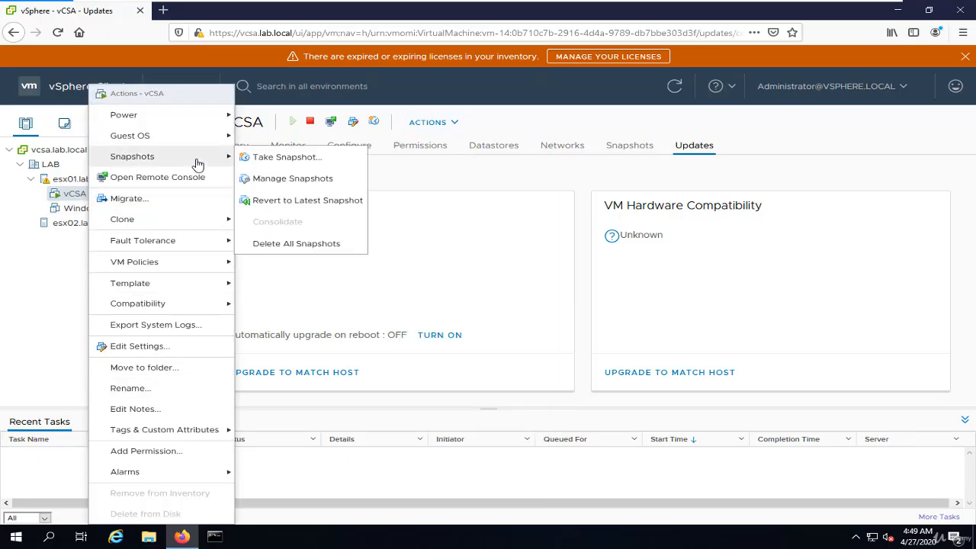
pyautogui.click(432, 124)
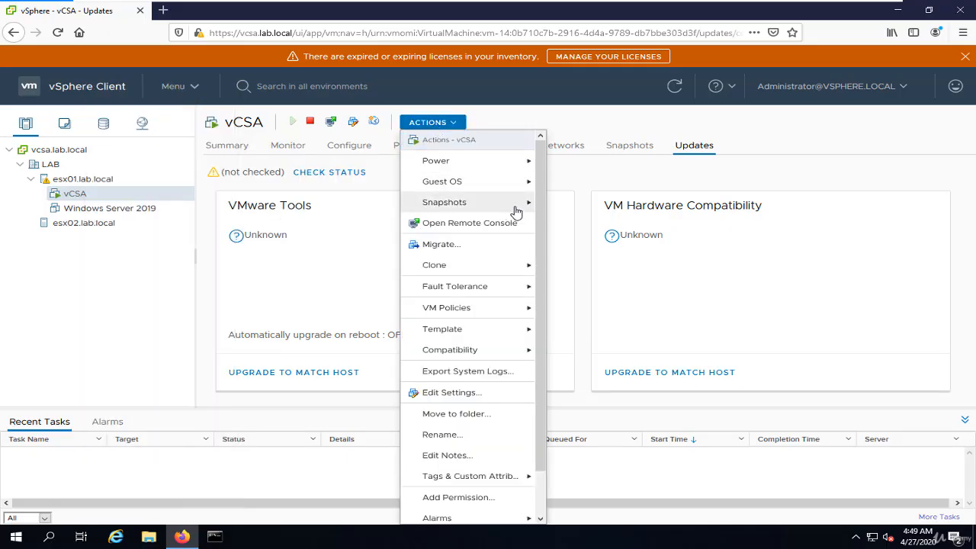
pyautogui.moveTo(517, 209)
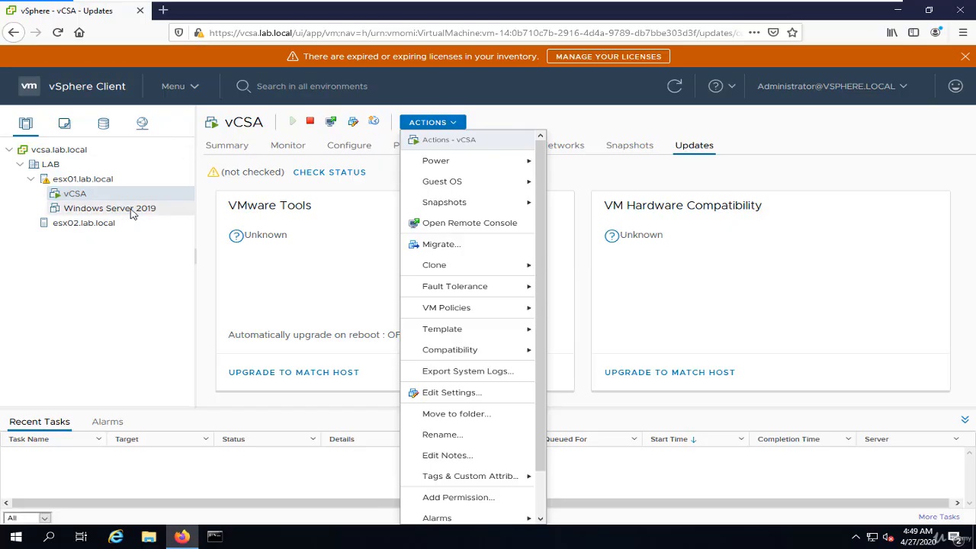
pyautogui.click(722, 175)
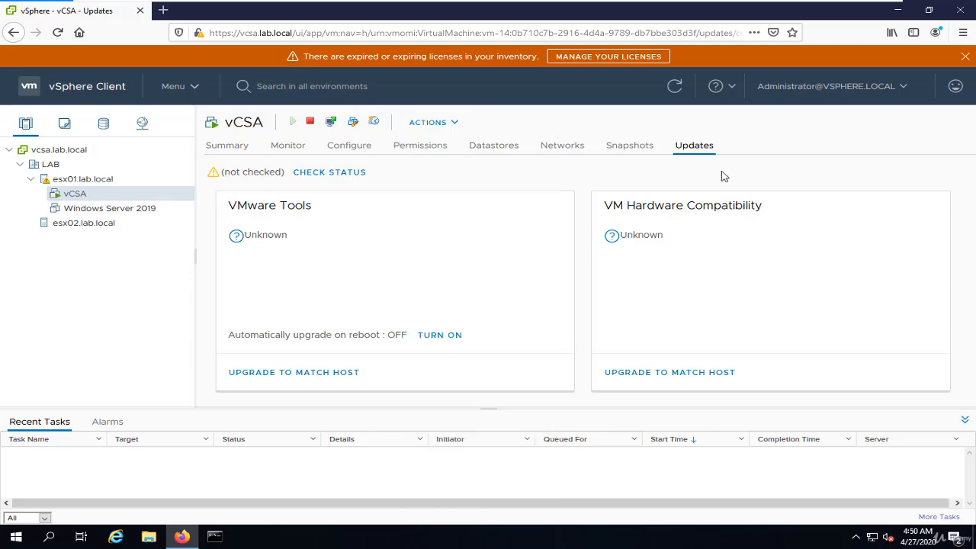
# Review the vCSA summary, highlighting its compatibility, VMware Tools status, IP address and host.
pyautogui.click(221, 146)
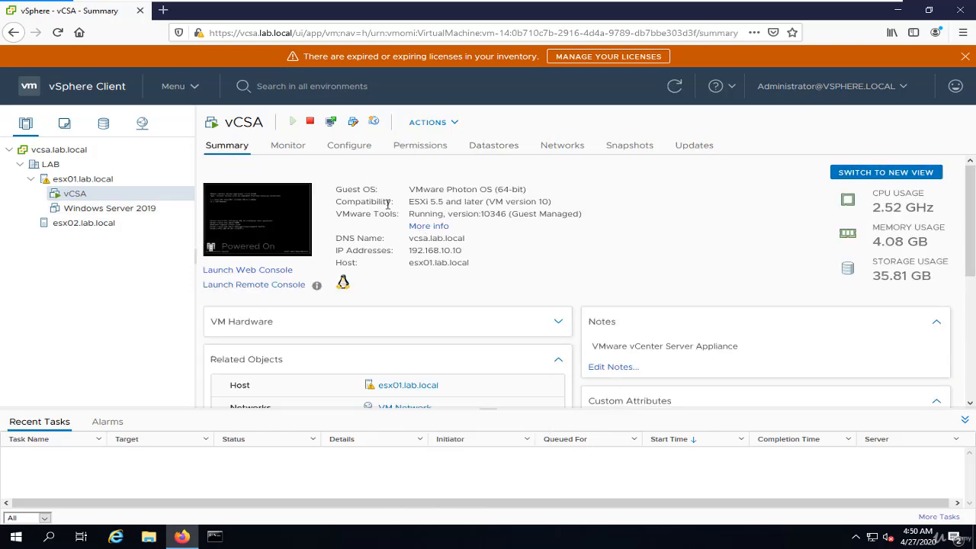
pyautogui.moveTo(409, 203); pyautogui.dragTo(569, 204)
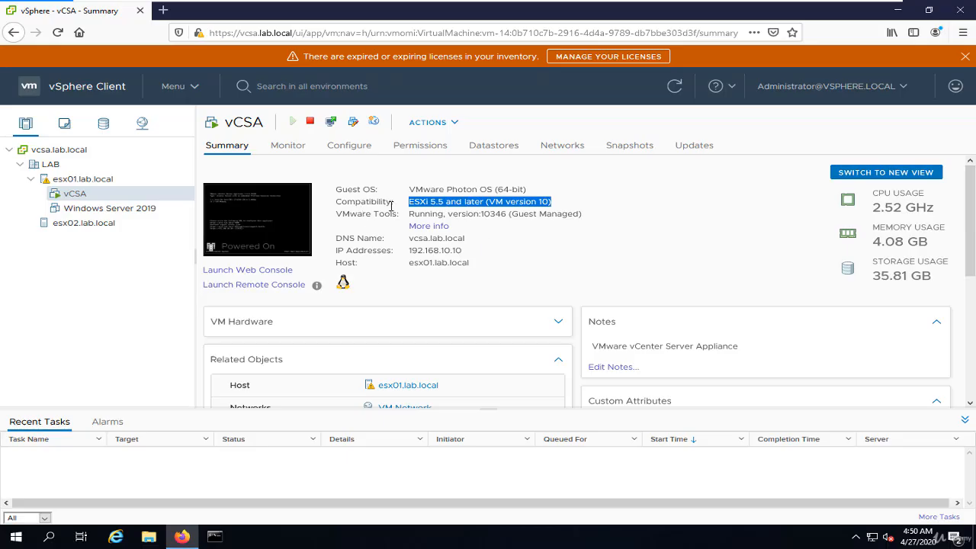
pyautogui.moveTo(416, 216); pyautogui.dragTo(602, 221)
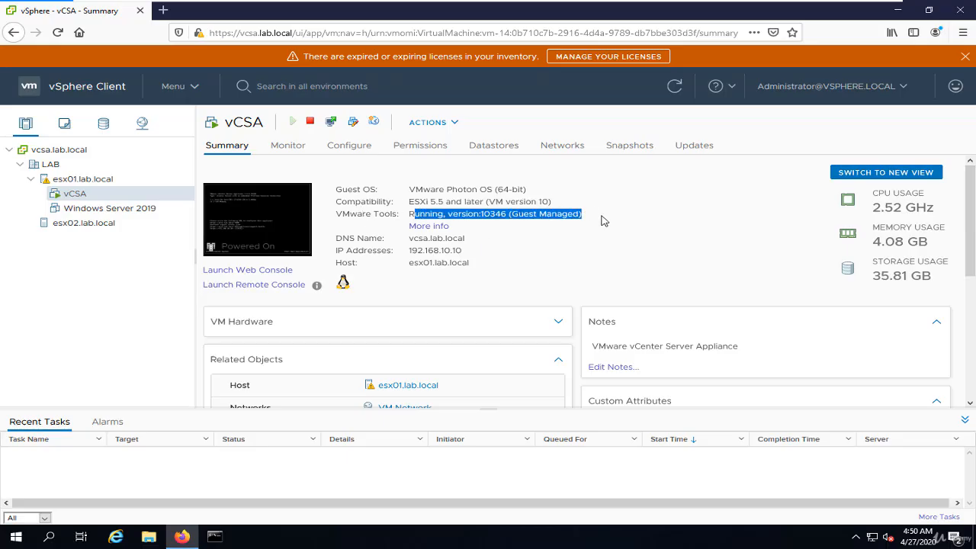
pyautogui.moveTo(409, 238); pyautogui.dragTo(441, 250)
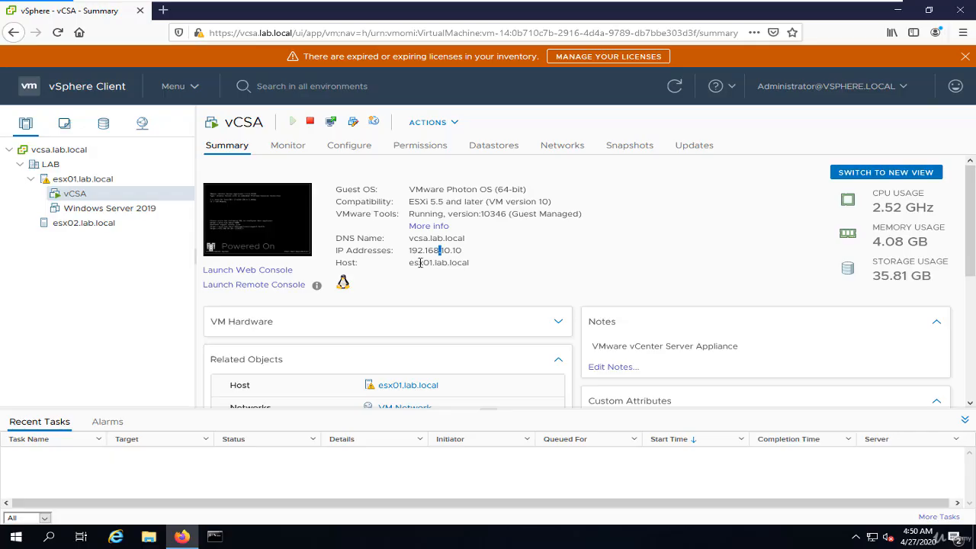
pyautogui.tripleClick(421, 263)
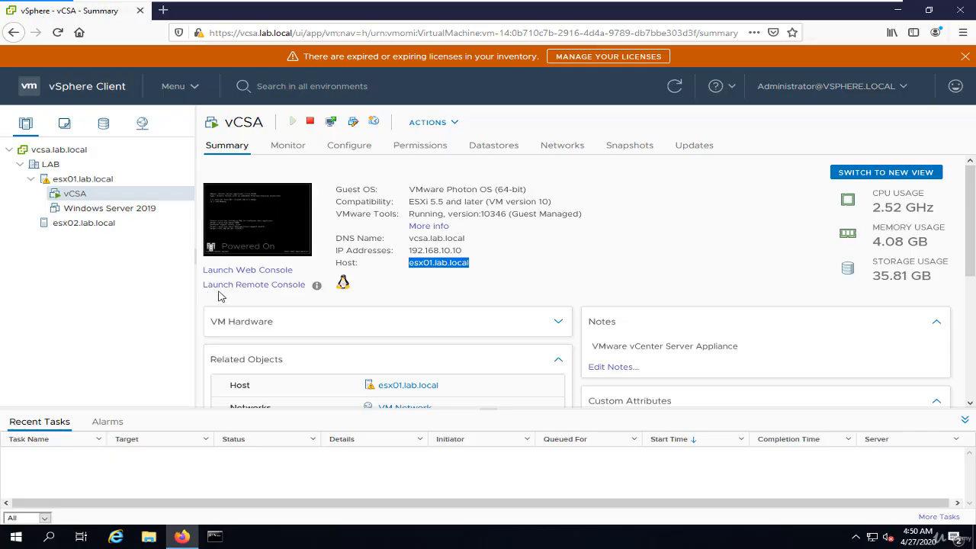
# Launch the Web Console for the vCSA virtual machine and allow browser pop-ups for vcsa.lab.local.
pyautogui.click(273, 229)
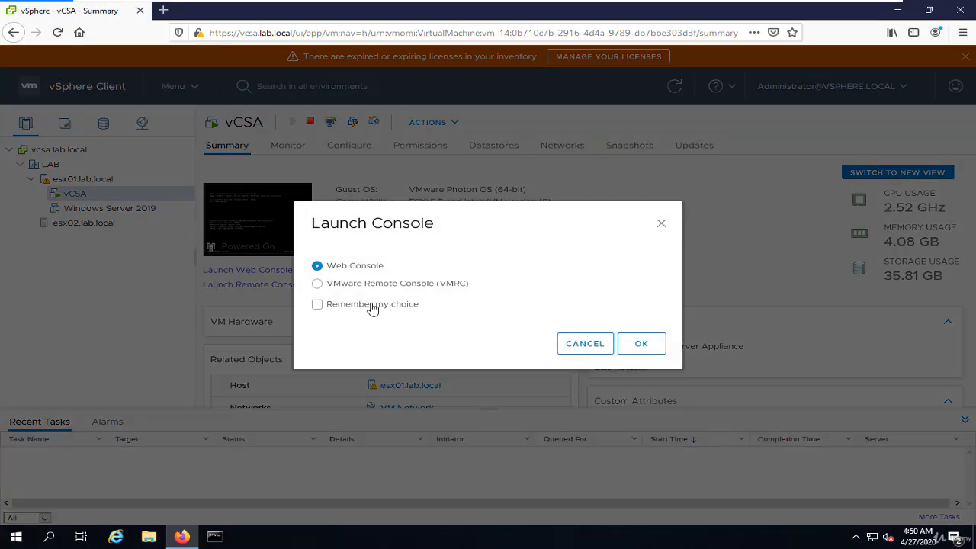
pyautogui.click(647, 347)
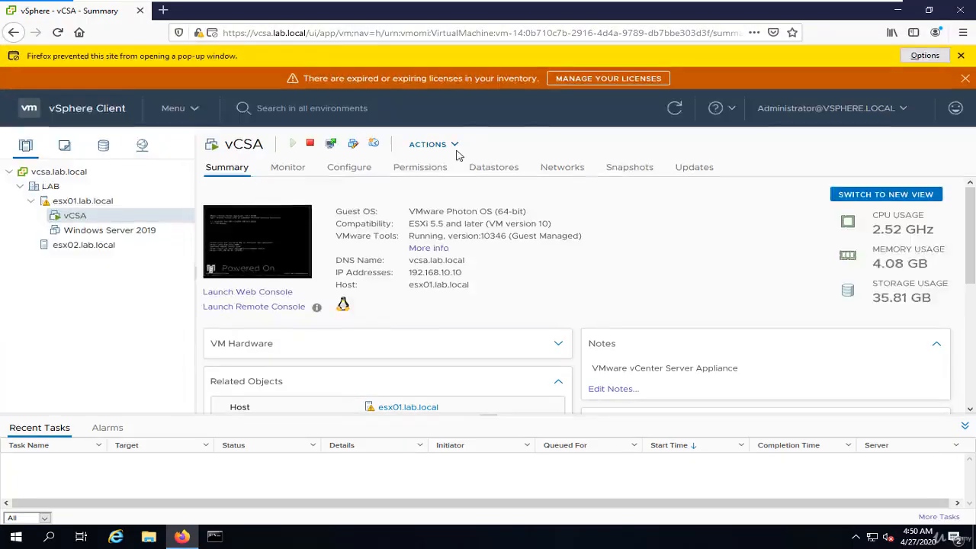
pyautogui.click(919, 56)
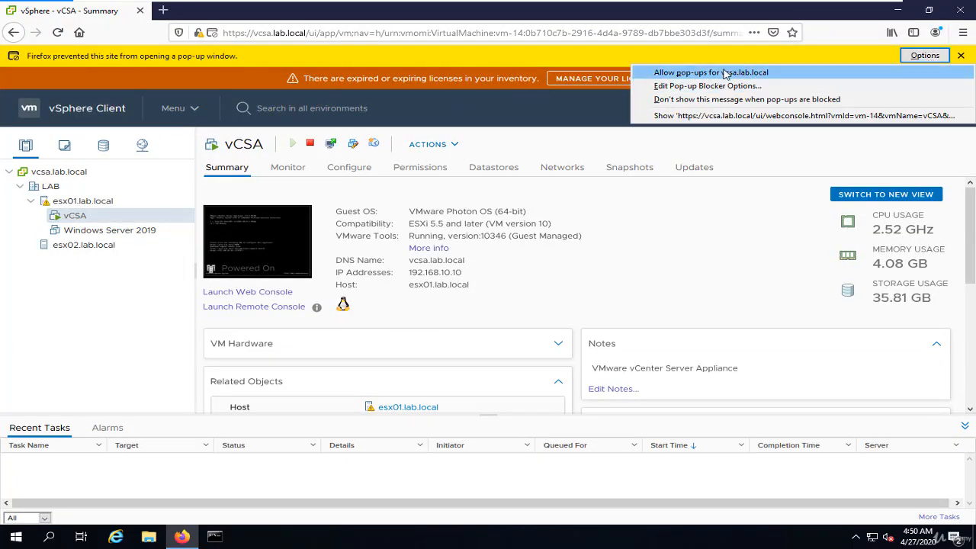
pyautogui.click(665, 73)
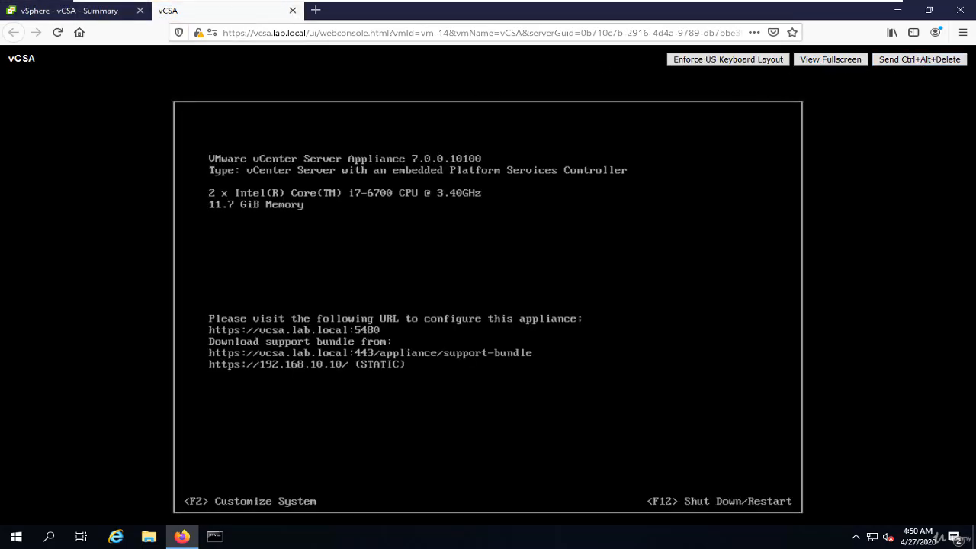
# Close the vCSA web console, try to launch its Remote Console, and return to the virtual machine's summary.
pyautogui.click(292, 11)
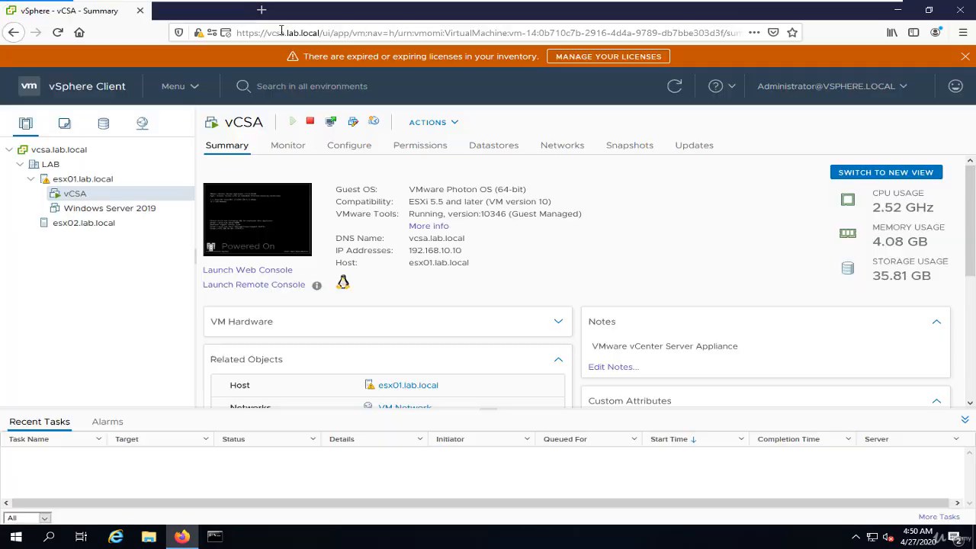
pyautogui.click(274, 284)
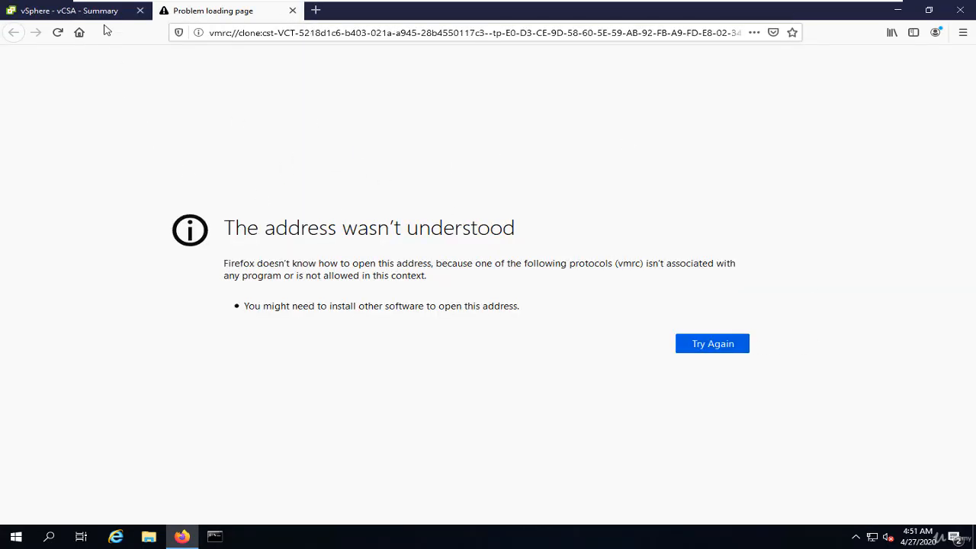
pyautogui.click(113, 14)
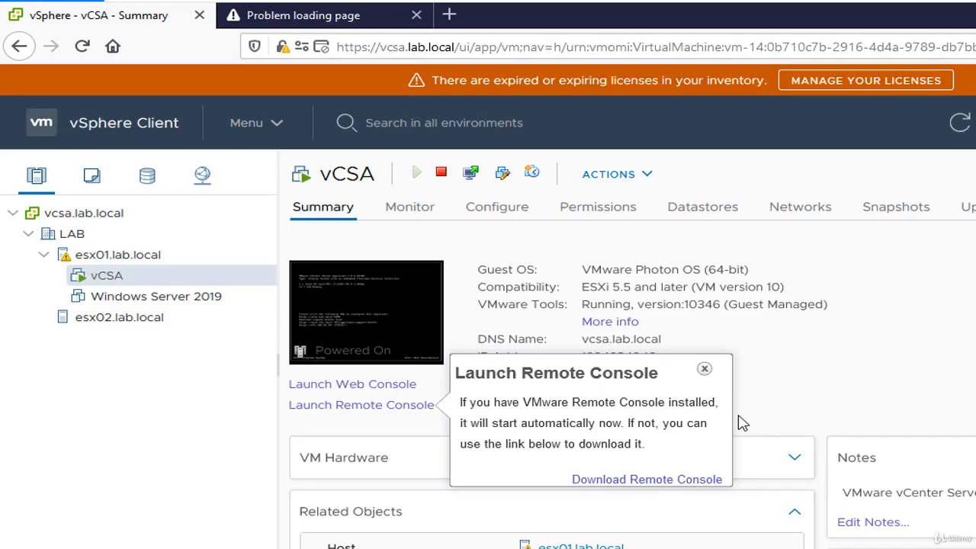
pyautogui.click(906, 365)
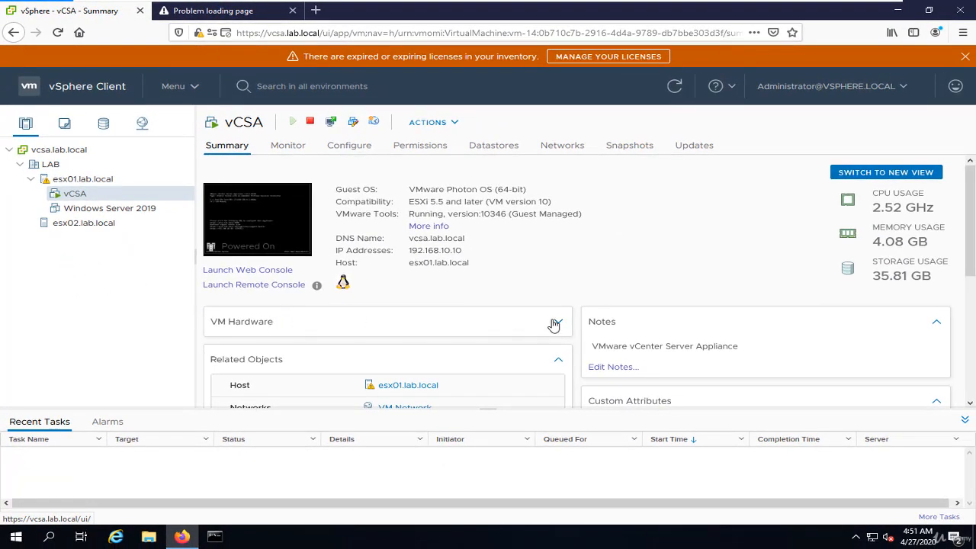
# Expand the vCSA virtual machine's hardware details and look through its hardware, notes, custom attributes and related objects.
pyautogui.click(563, 325)
pyautogui.scroll(-2, 308, 371)
pyautogui.scroll(-2, 309, 371)
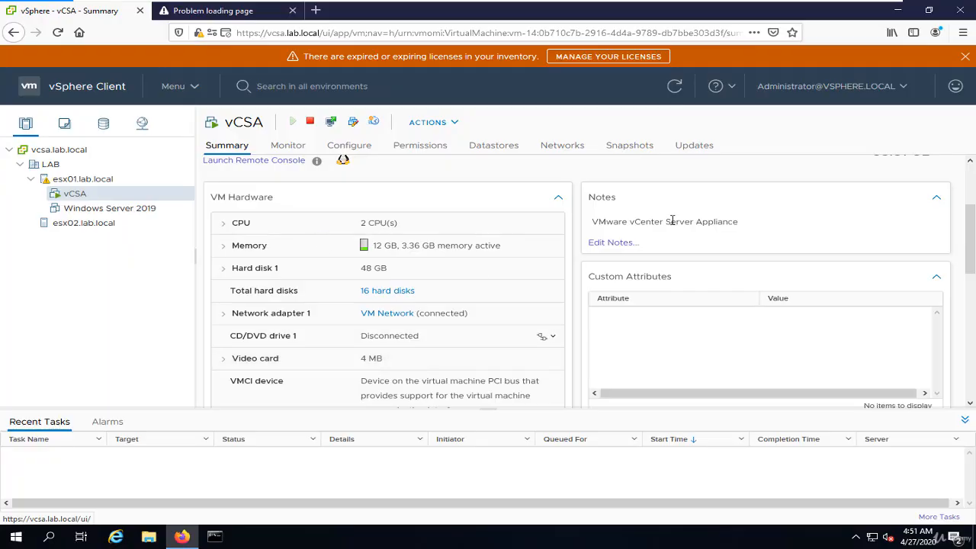
pyautogui.scroll(-2, 786, 226)
pyautogui.scroll(8, 654, 283)
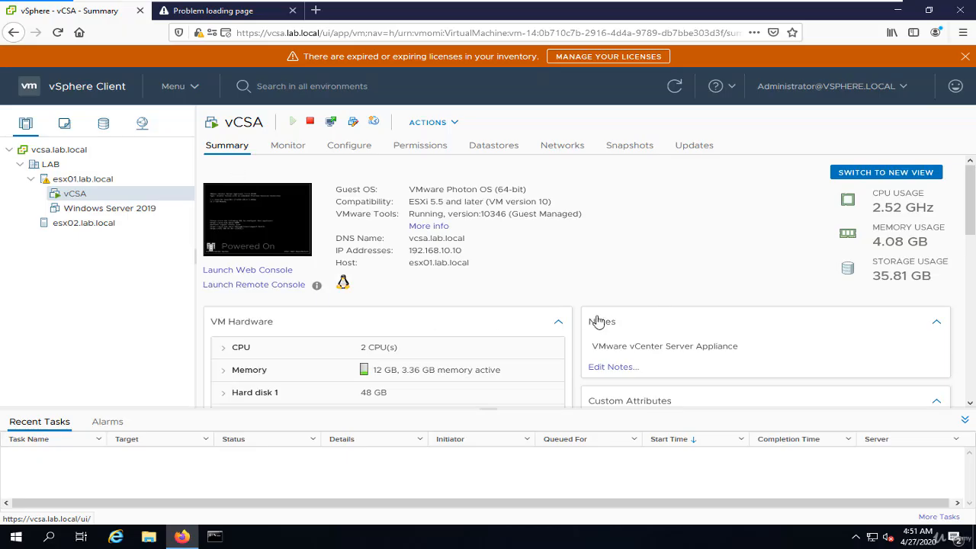
pyautogui.scroll(-6, 598, 322)
pyautogui.scroll(-6, 495, 311)
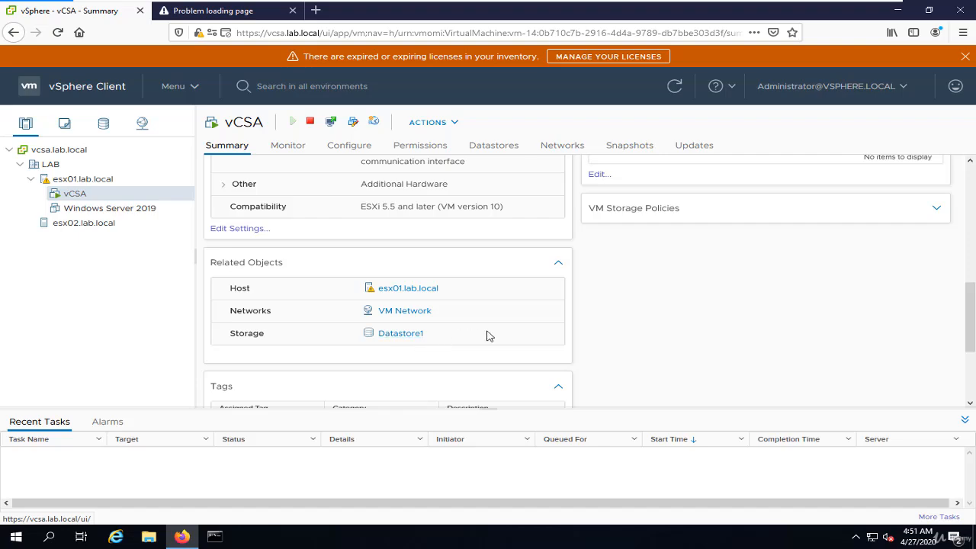
pyautogui.scroll(-1, 389, 337)
pyautogui.scroll(7, 521, 329)
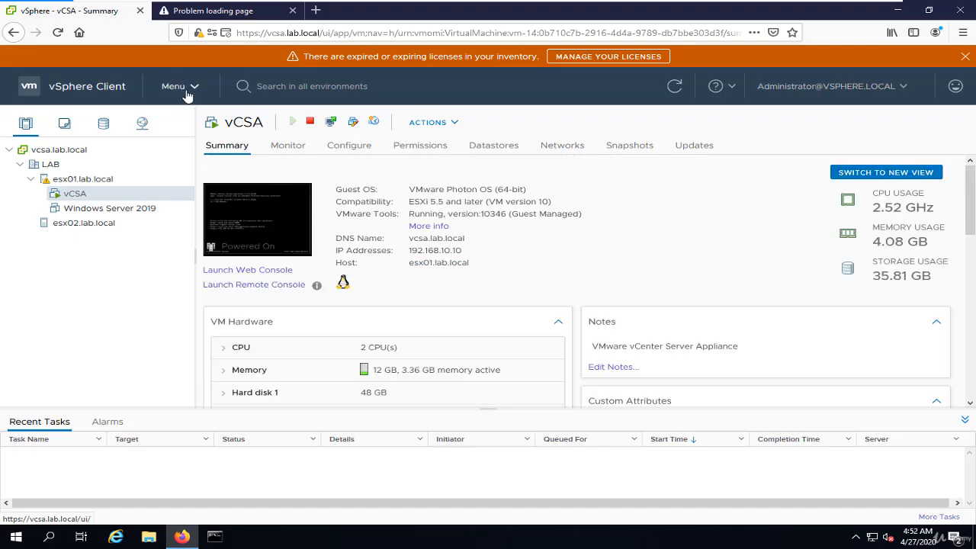
# Examine the client's main navigation destinations and leave without choosing one.
pyautogui.click(196, 87)
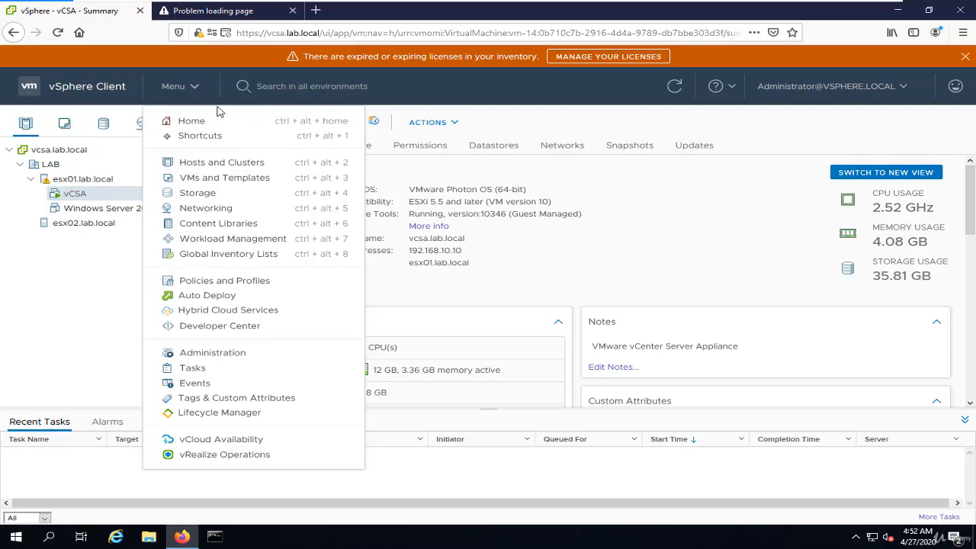
pyautogui.click(84, 293)
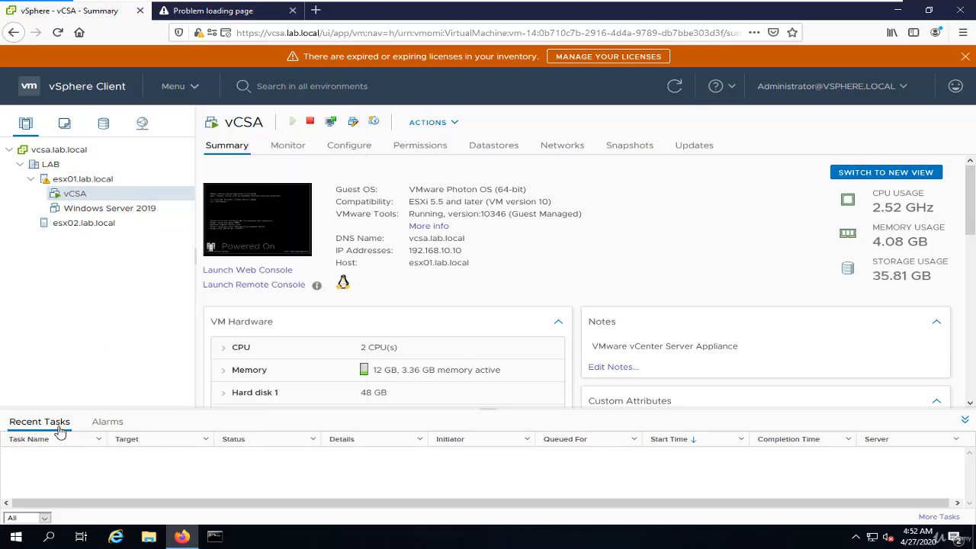
# Take a snapshot of the vCSA virtual machine with the default settings and refresh the client.
pyautogui.rightClick(84, 194)
pyautogui.moveTo(200, 157)
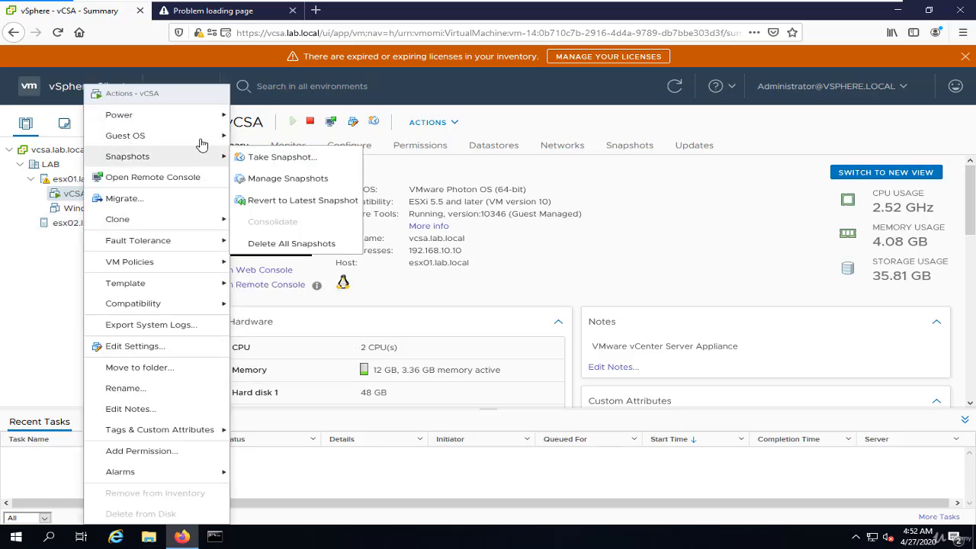
pyautogui.click(263, 158)
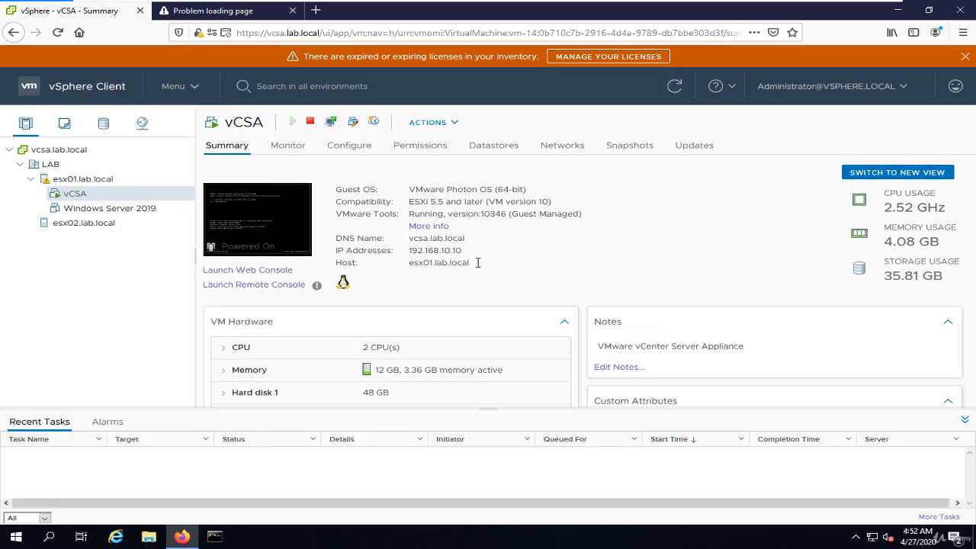
pyautogui.click(653, 405)
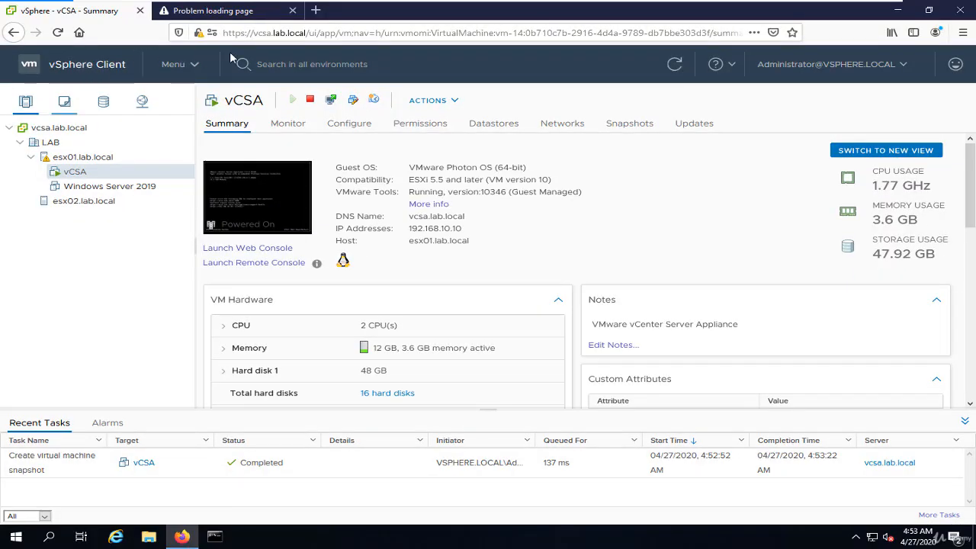
pyautogui.click(675, 67)
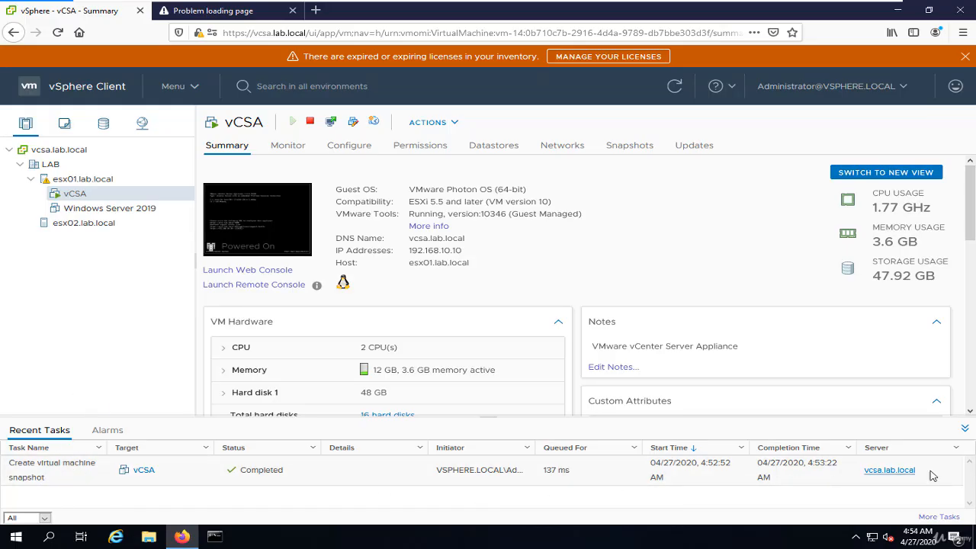
# Review the triggered alarms and open the alarm definitions through the vCenter Server Health Alarm.
pyautogui.click(108, 431)
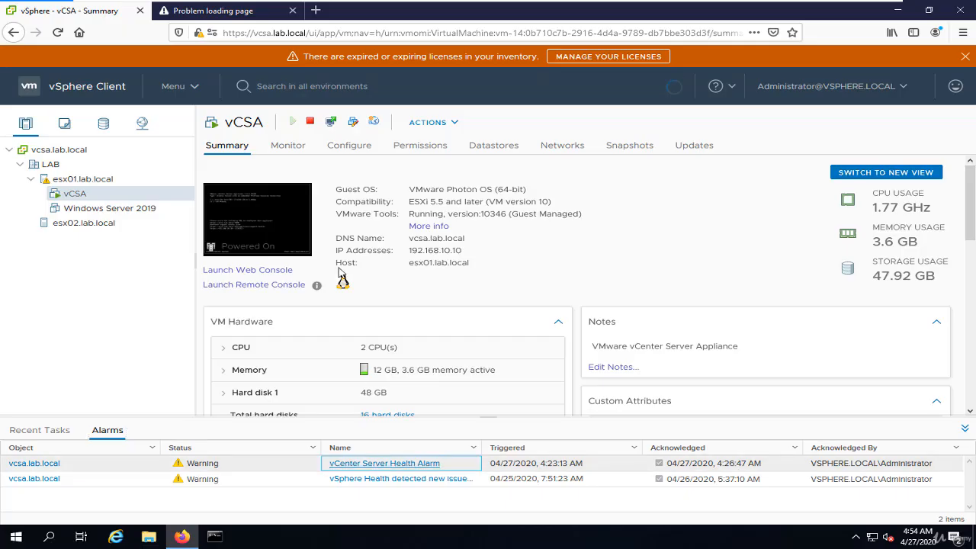
pyautogui.click(384, 464)
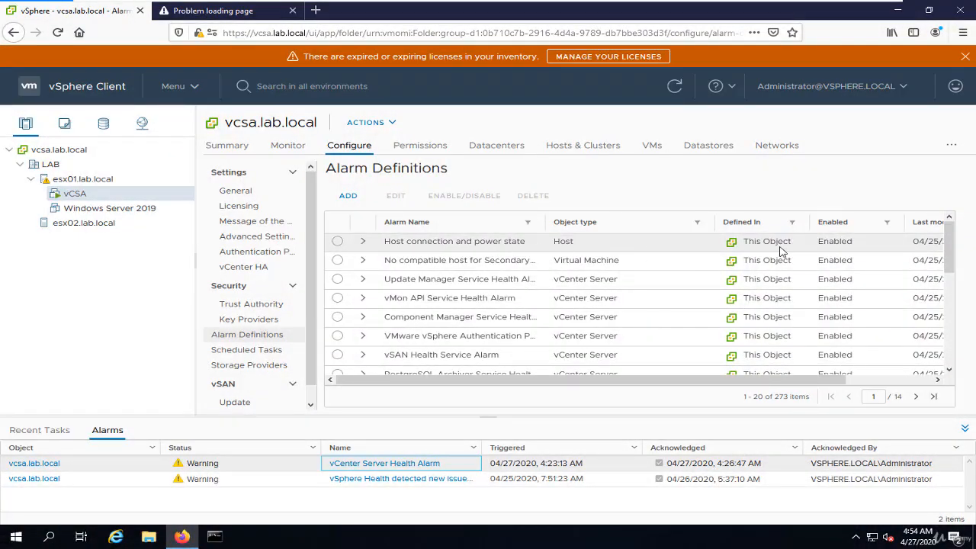
pyautogui.click(223, 434)
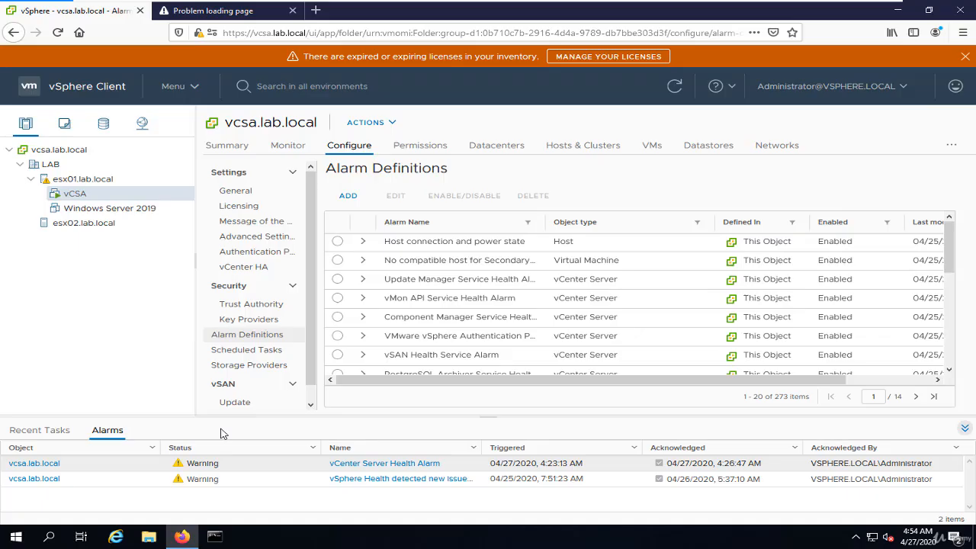
# Show the recent tasks again, and collapse and restore the tasks and alarms area.
pyautogui.click(40, 430)
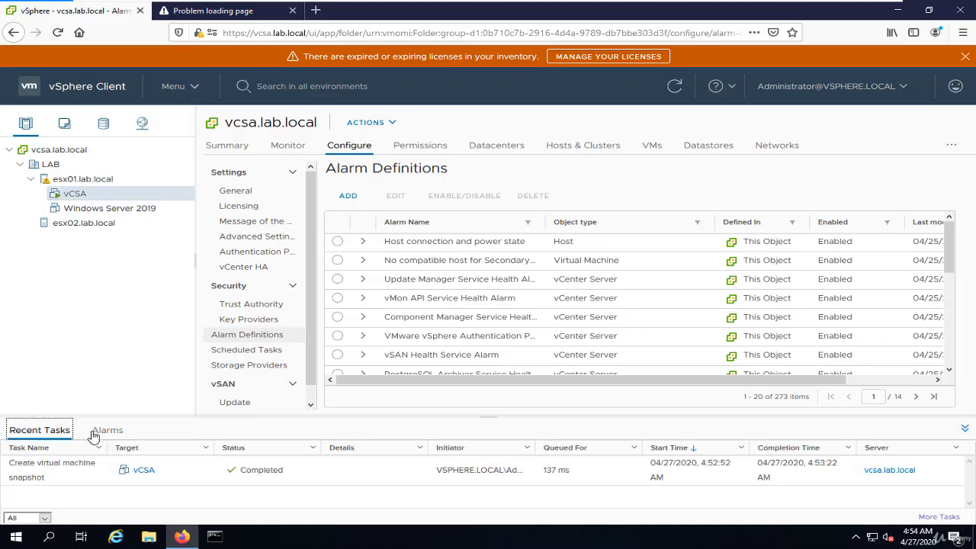
pyautogui.click(966, 429)
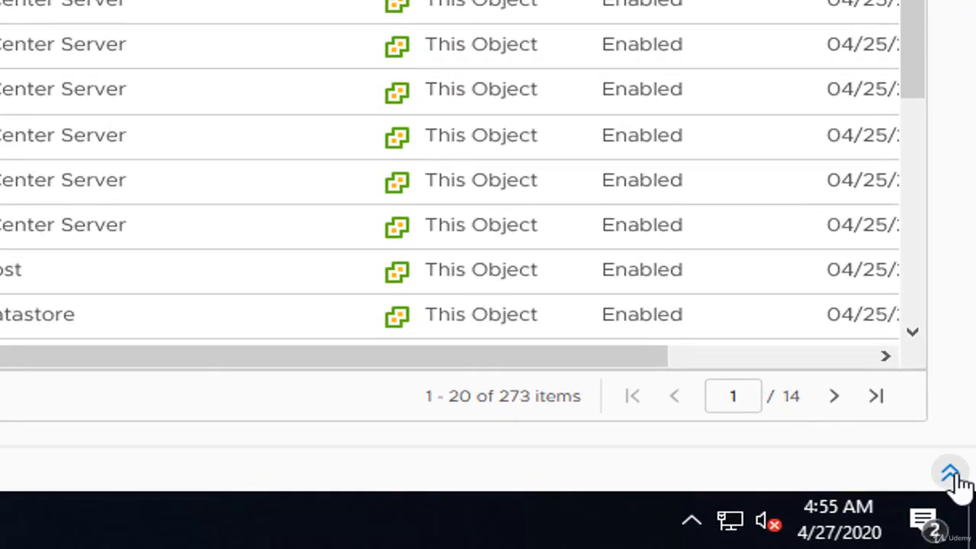
pyautogui.click(966, 518)
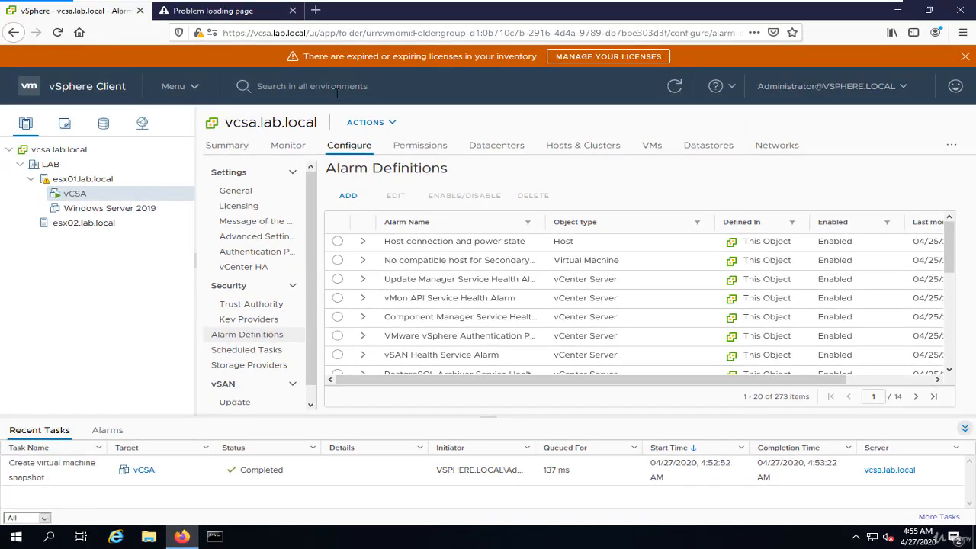
# Search all environments for "2019" and open the Windows Server 2019 virtual machine.
pyautogui.click(337, 86)
pyautogui.write('2019')
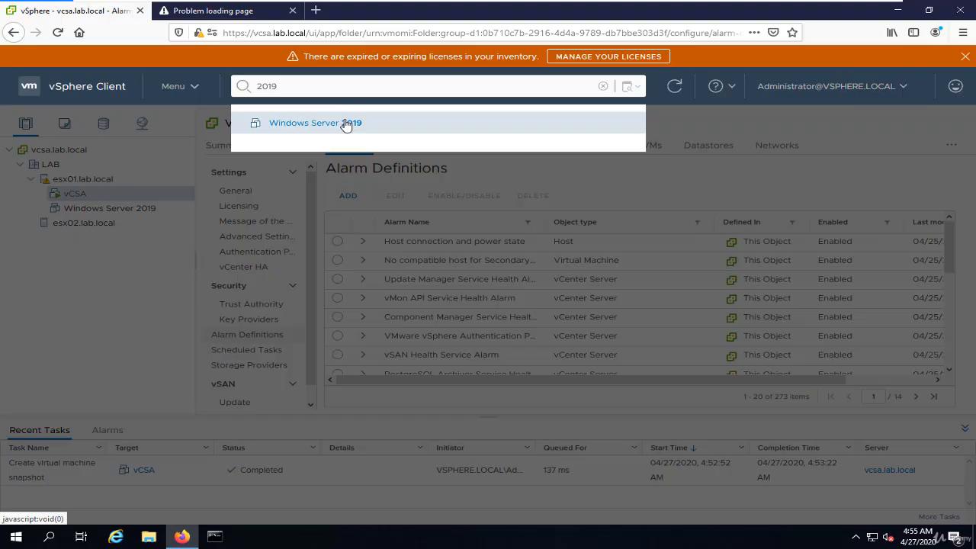
pyautogui.click(345, 124)
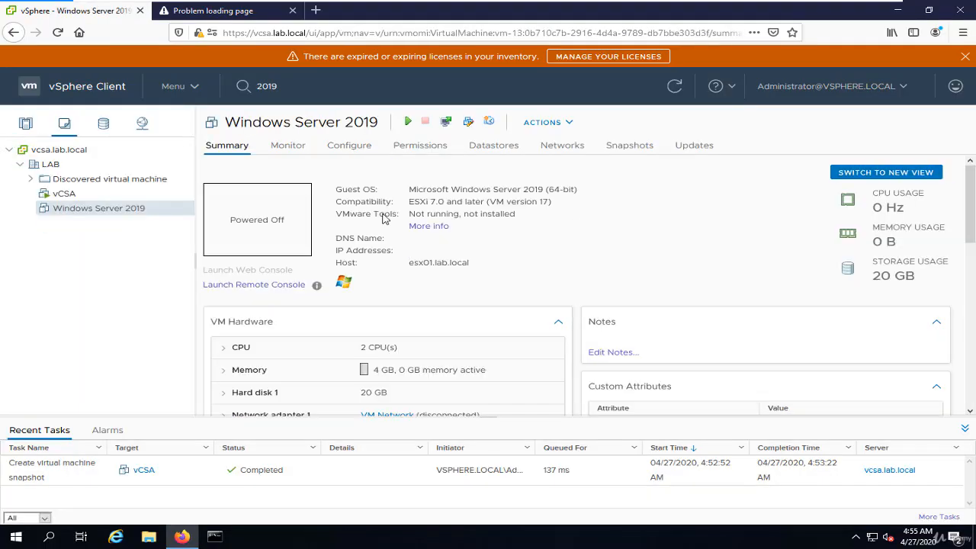
# Look through the Windows Server 2019 monitoring, configuration and snapshot pages, and view the vCSA virtual machine's snapshots.
pyautogui.click(297, 146)
pyautogui.click(349, 146)
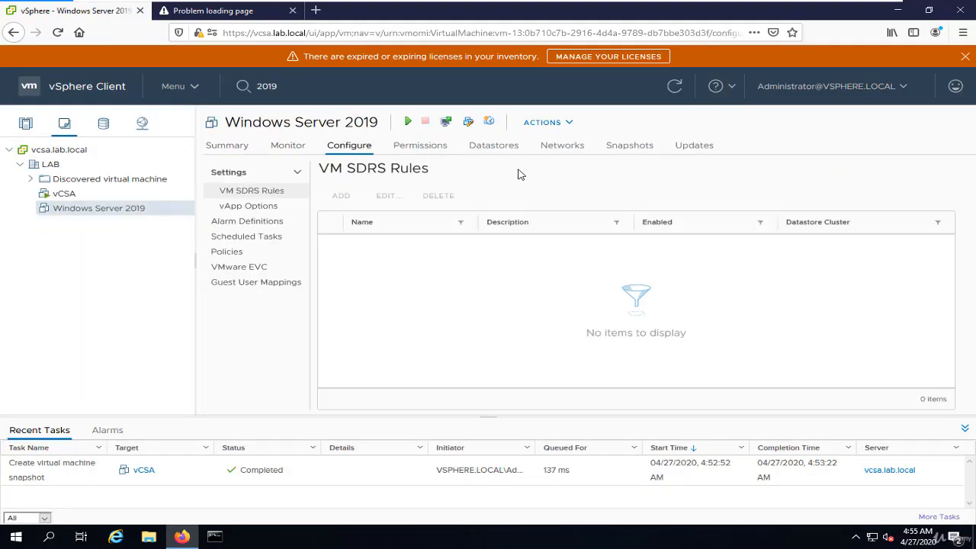
pyautogui.click(653, 150)
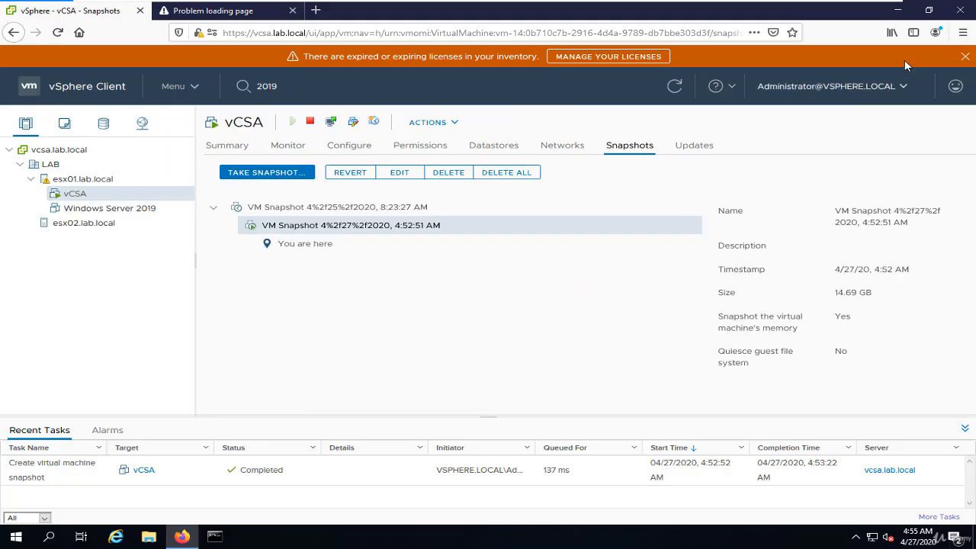
# Draft feedback of type Idea with the description "test vsphere" and a screenshot, and cancel without sending it.
pyautogui.click(956, 86)
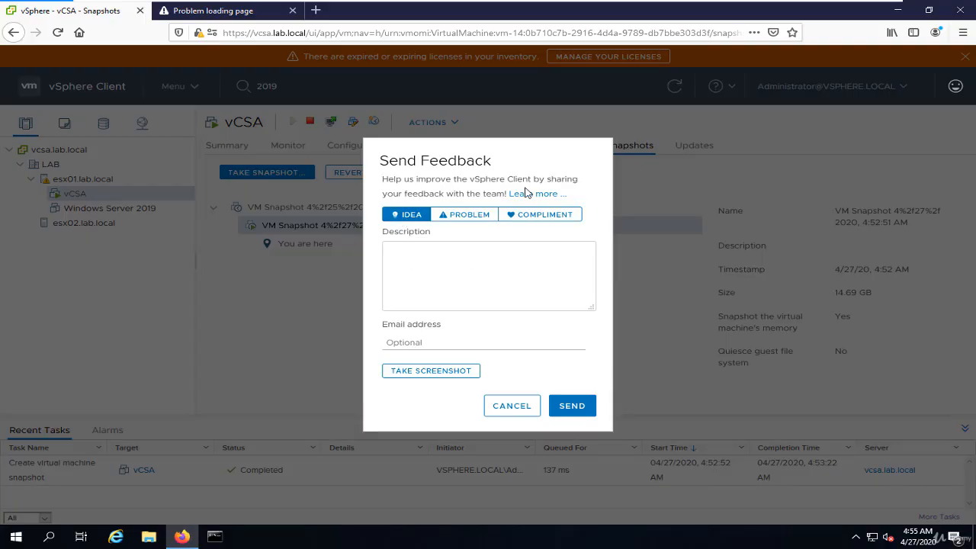
pyautogui.click(477, 217)
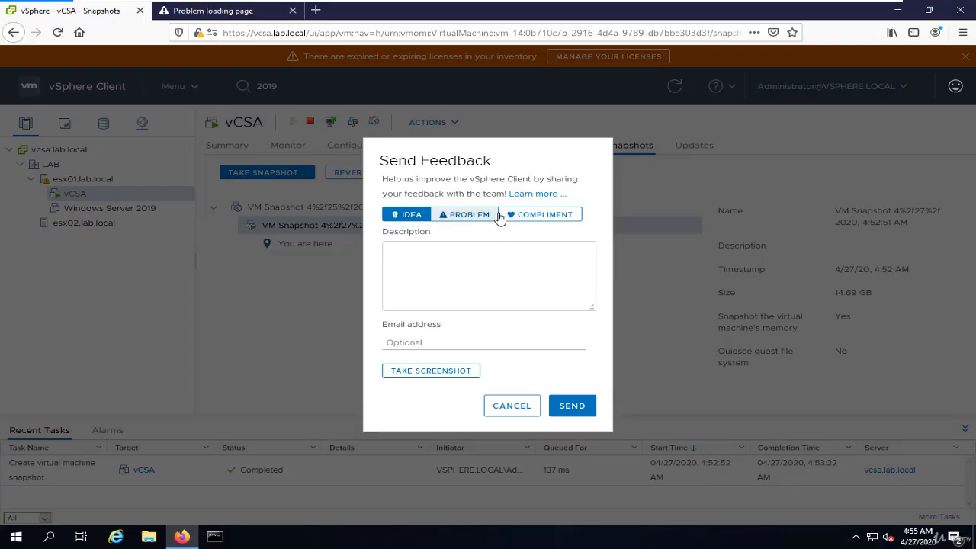
pyautogui.click(558, 220)
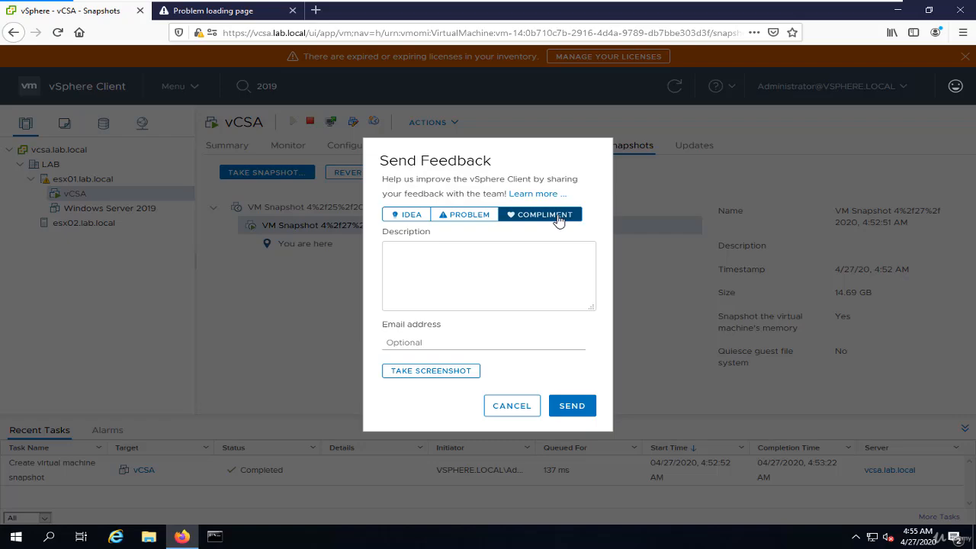
pyautogui.click(447, 257)
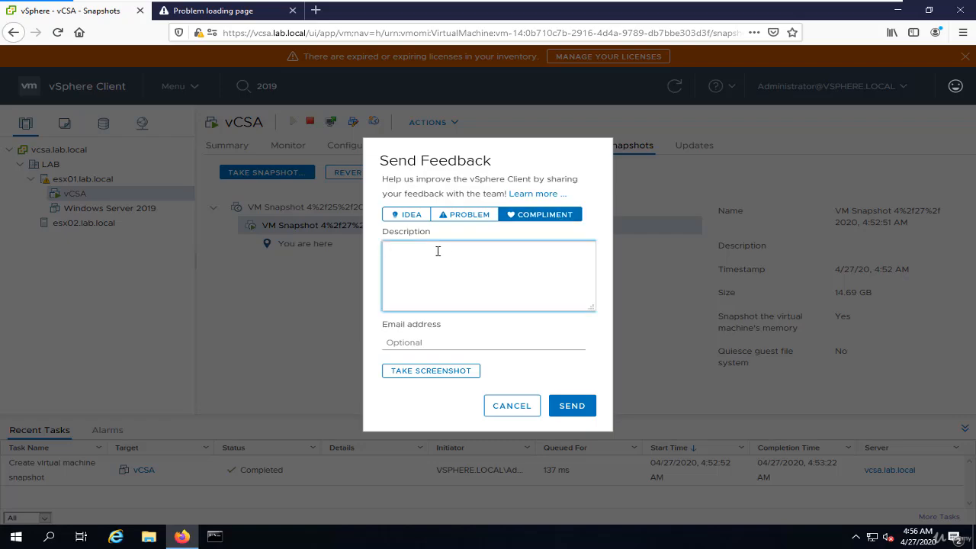
pyautogui.click(410, 216)
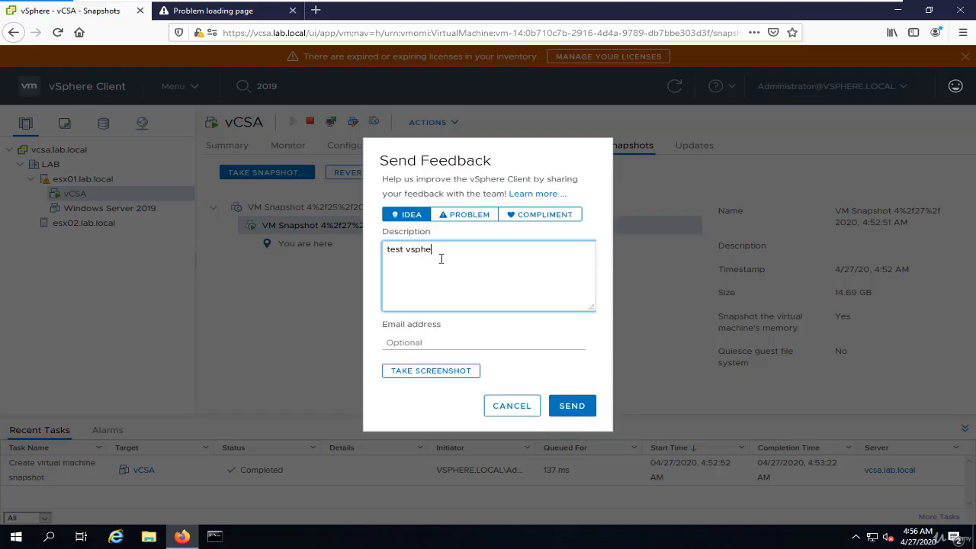
pyautogui.click(454, 373)
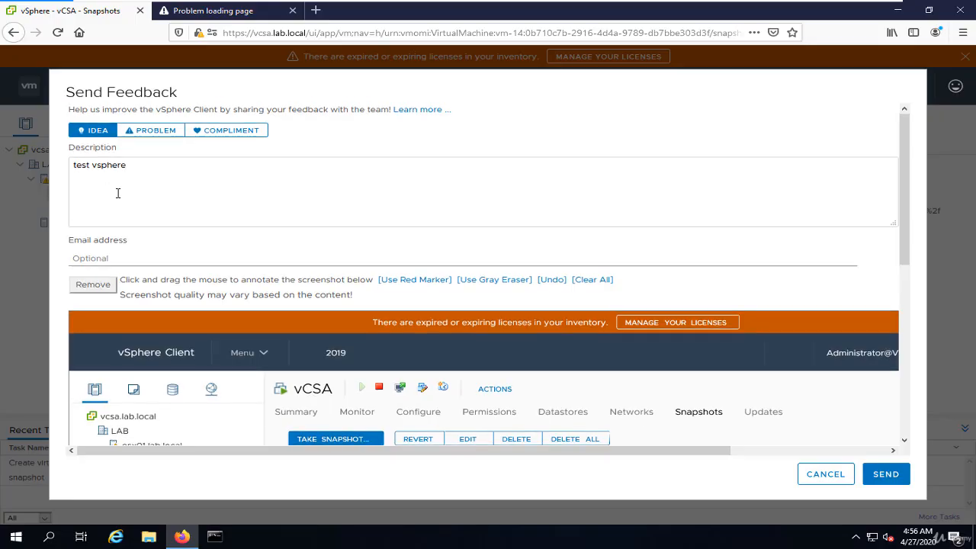
pyautogui.scroll(-5, 267, 251)
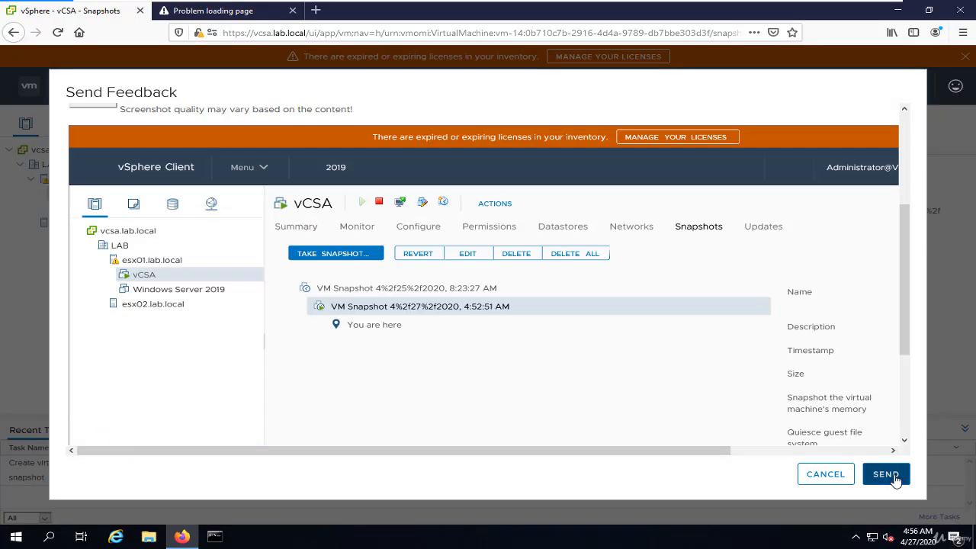
pyautogui.click(850, 478)
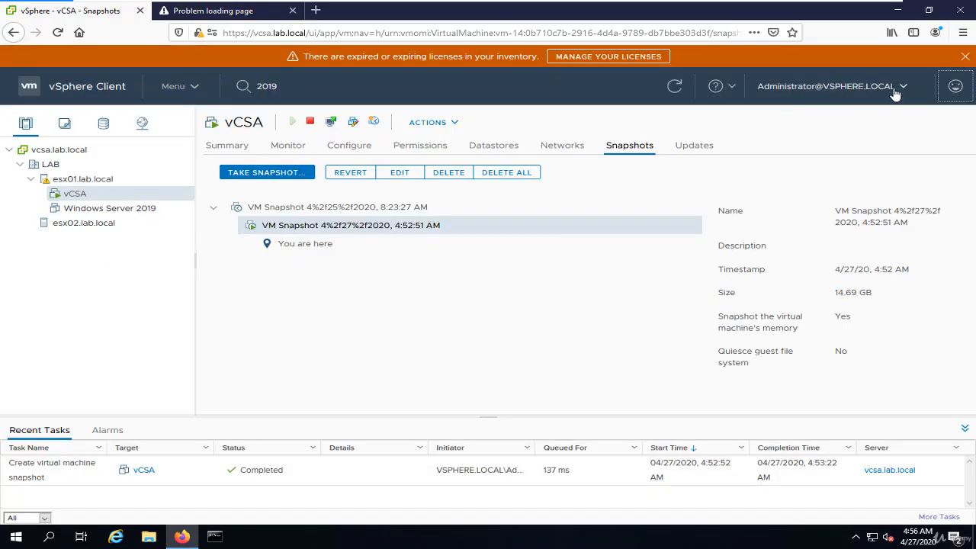
# Examine the password change form for the signed-in administrator account and cancel without entering anything.
pyautogui.click(897, 90)
pyautogui.click(853, 126)
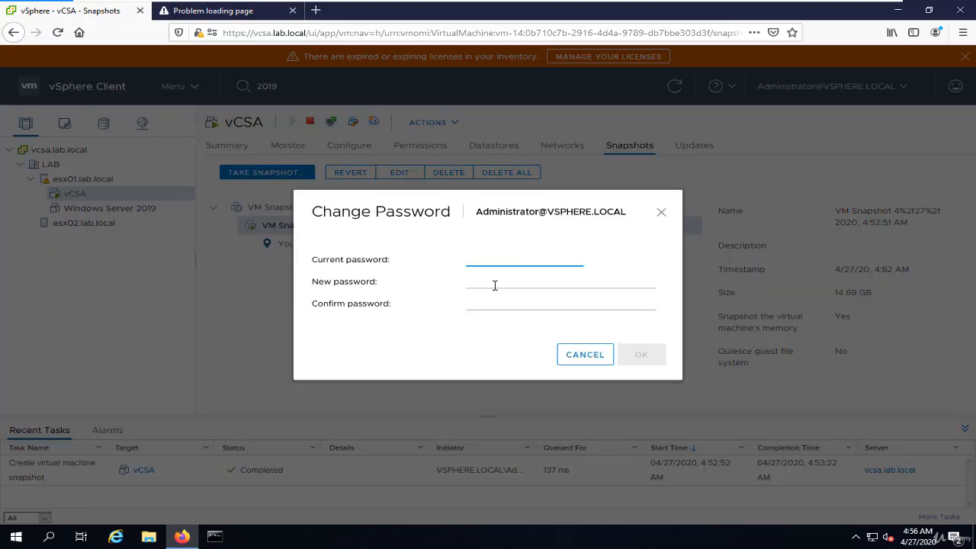
pyautogui.click(492, 280)
pyautogui.click(479, 303)
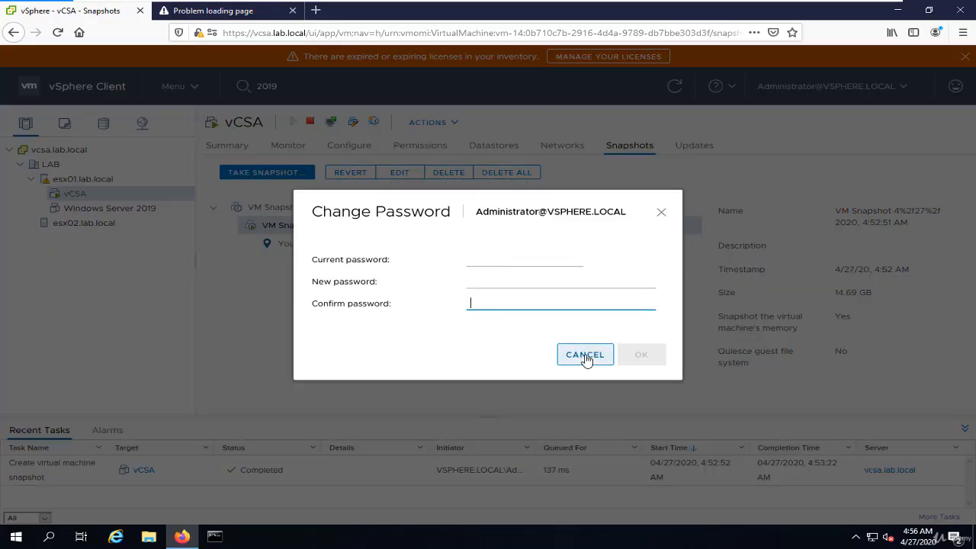
pyautogui.click(585, 355)
# Open the signed-in account's preferences and examine the time format and display language options, including specifying a language.
pyautogui.click(846, 97)
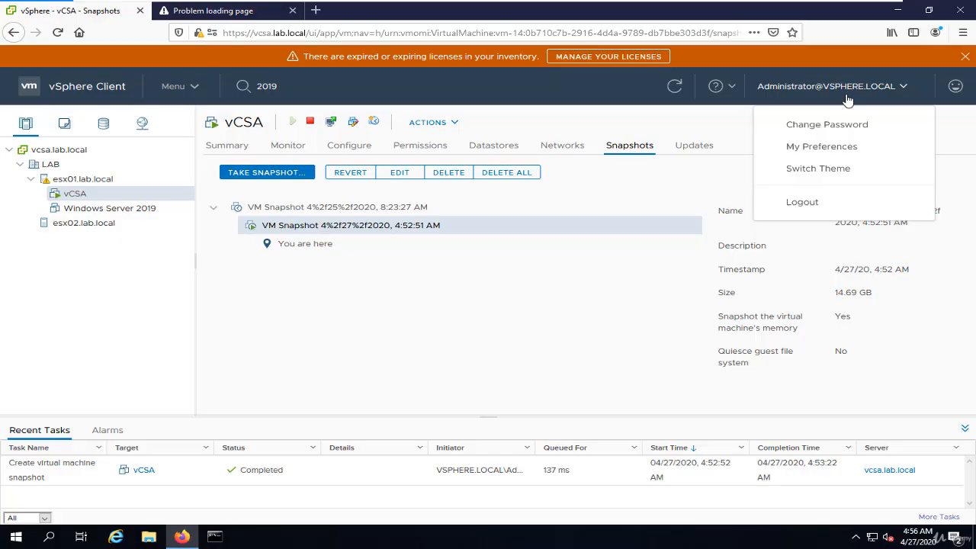
pyautogui.click(847, 148)
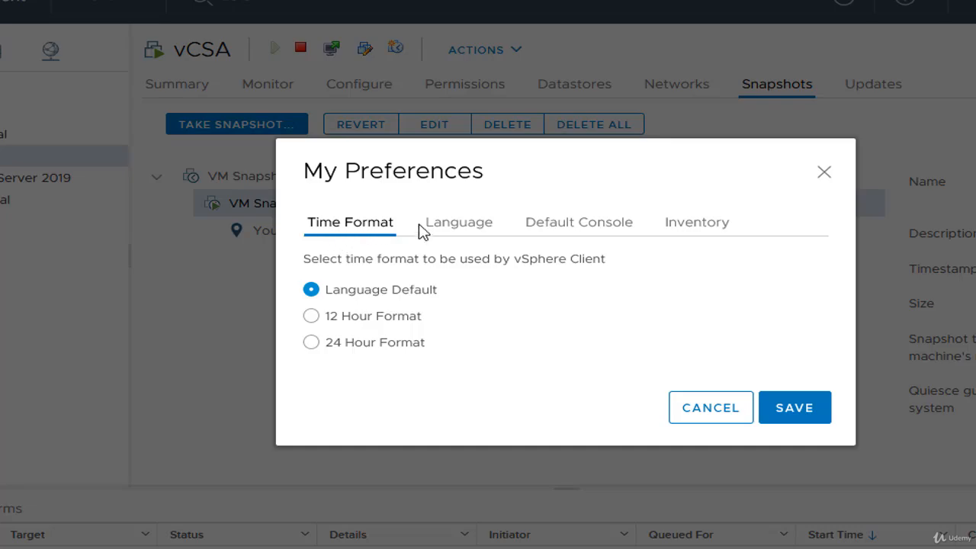
pyautogui.click(460, 239)
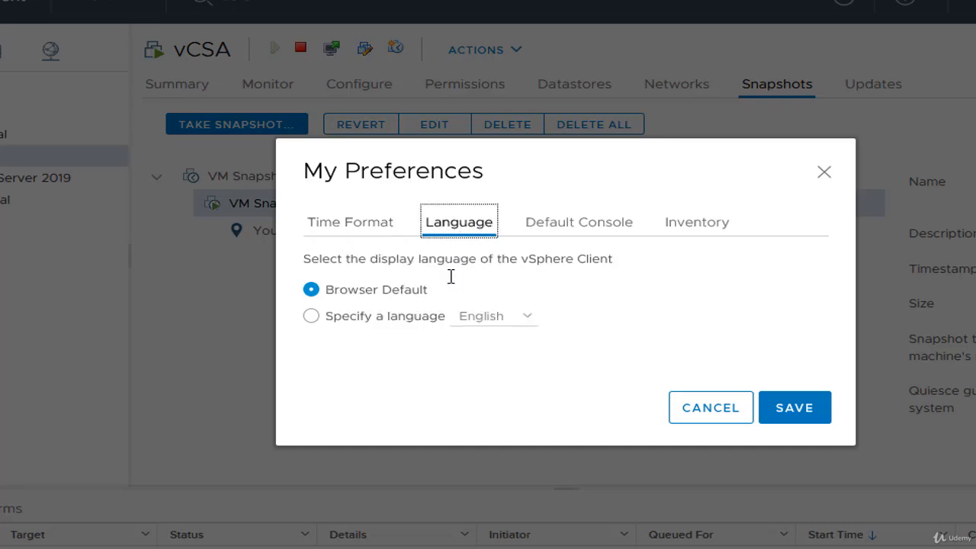
pyautogui.click(394, 327)
pyautogui.click(489, 330)
# Try the Web Console and VMware Remote Console (VMRC) choices as default console, check the inventory preferences, and cancel without saving.
pyautogui.click(559, 222)
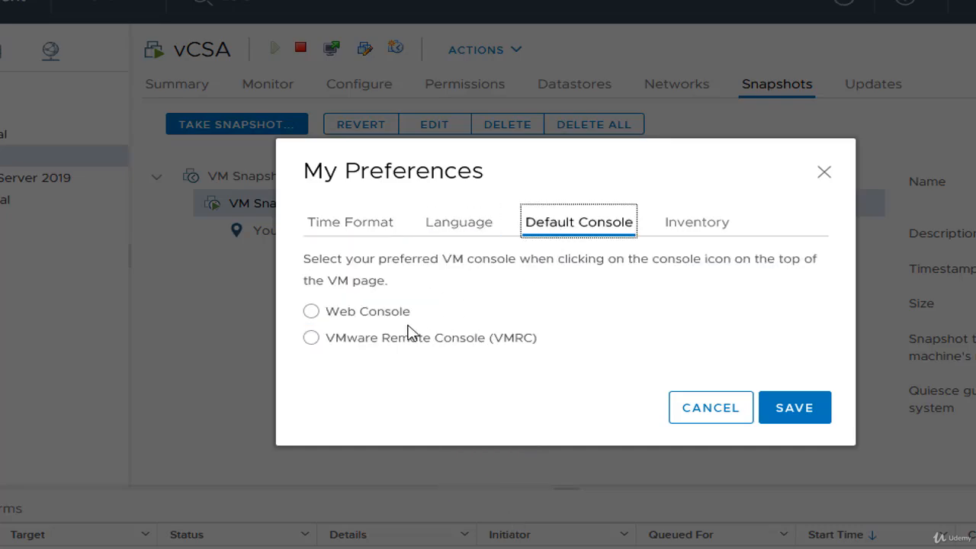
pyautogui.click(355, 314)
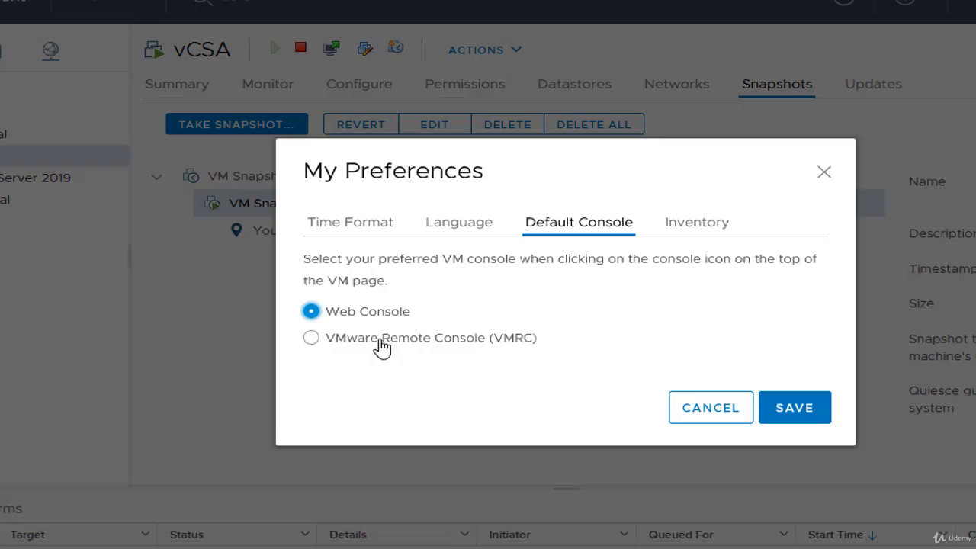
pyautogui.click(387, 347)
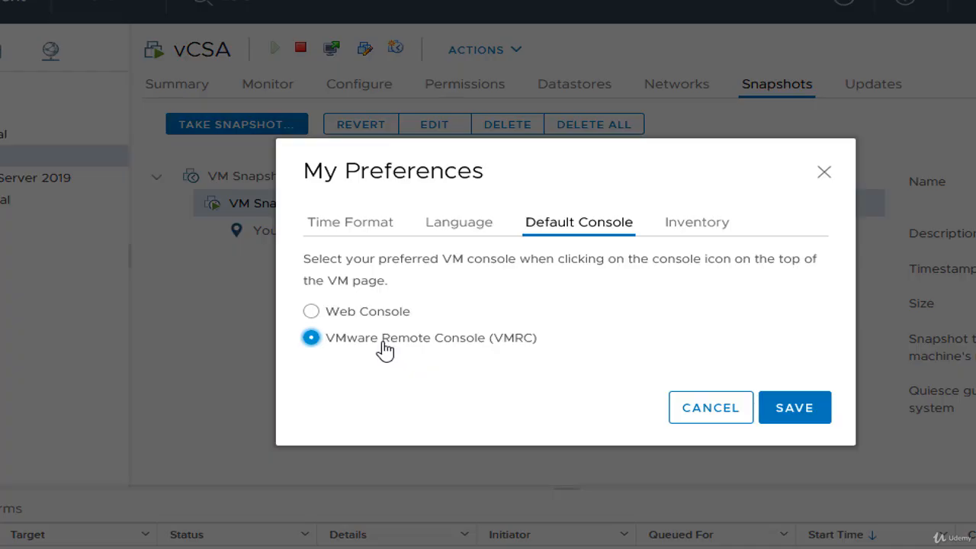
pyautogui.click(389, 313)
pyautogui.click(666, 225)
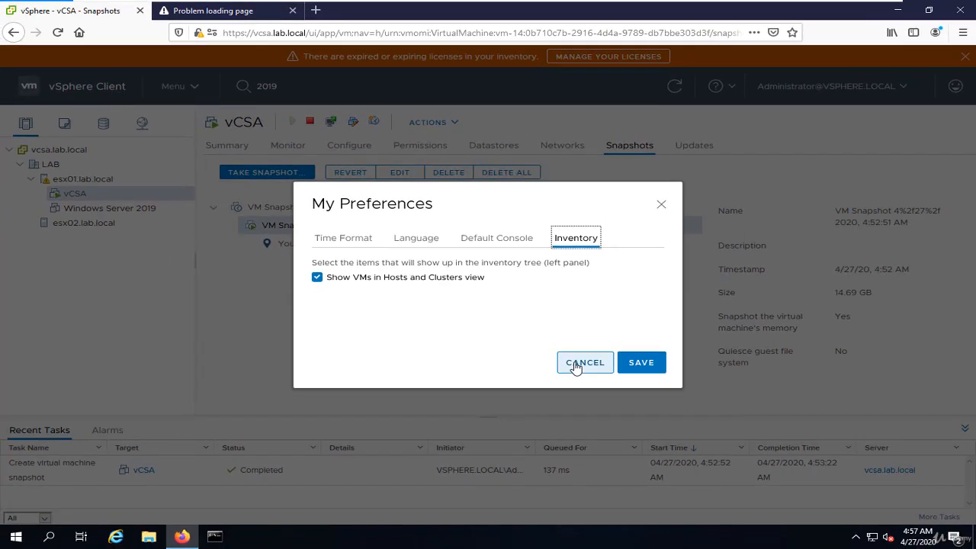
pyautogui.click(576, 365)
# Switch the client to the dark theme and back to the light theme twice.
pyautogui.click(833, 102)
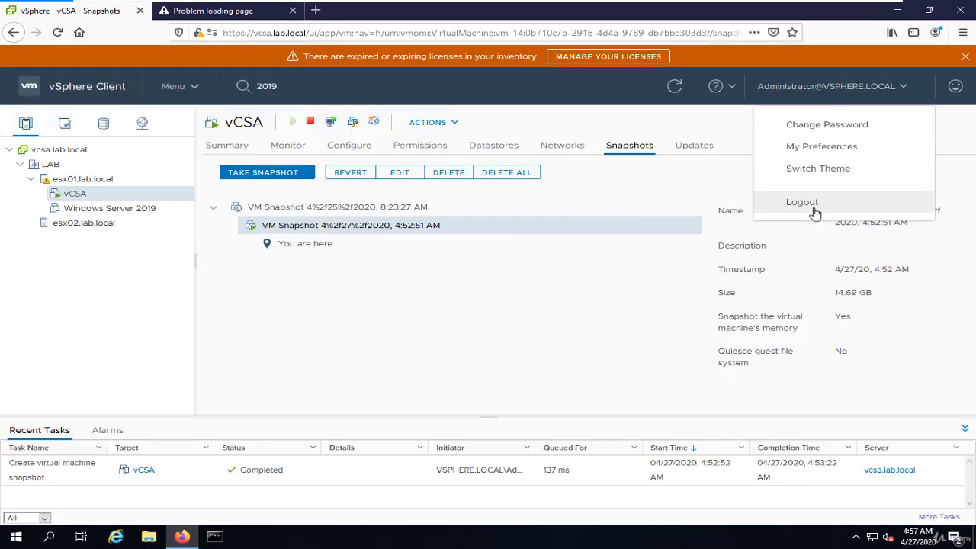
pyautogui.click(825, 172)
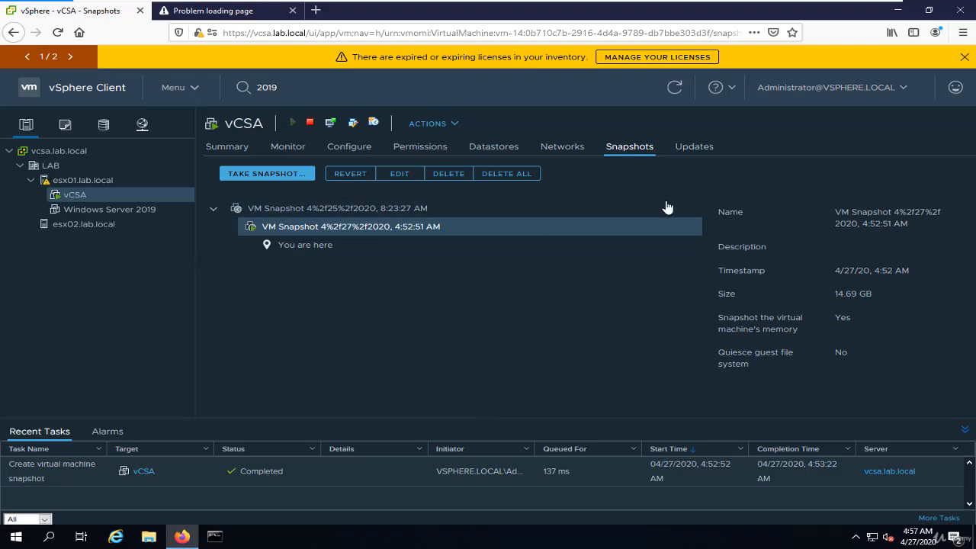
pyautogui.click(845, 93)
pyautogui.click(837, 174)
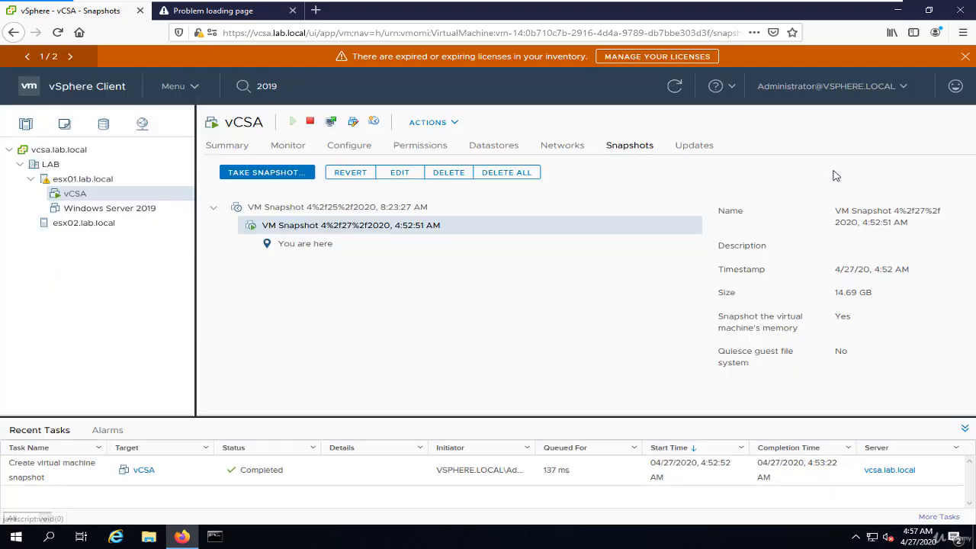
pyautogui.click(818, 97)
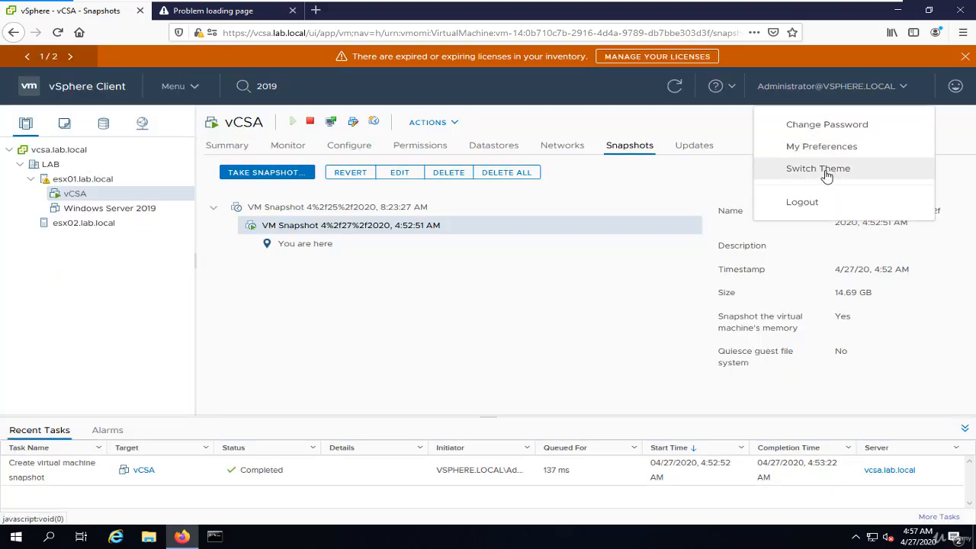
pyautogui.click(826, 176)
pyautogui.click(839, 93)
pyautogui.click(836, 174)
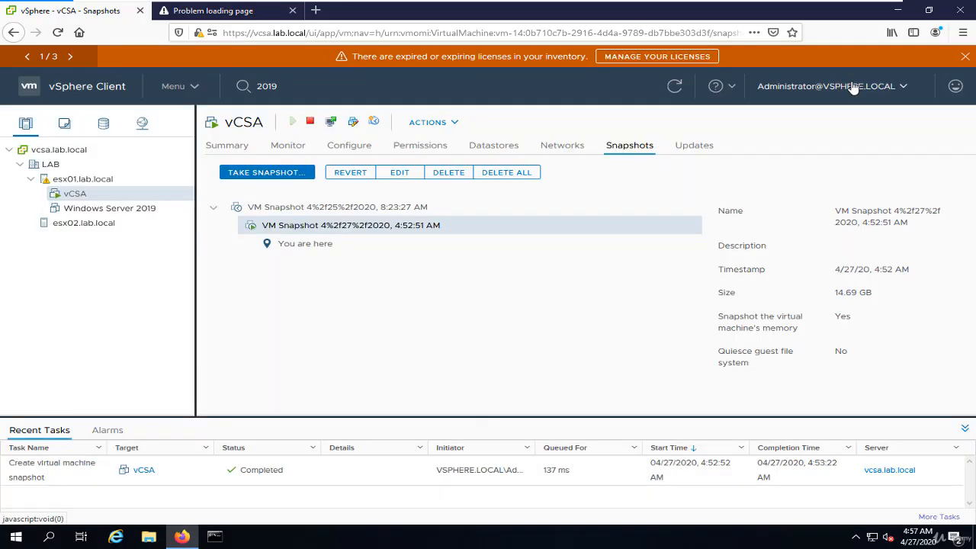
# Check the vSphere Client version in the About VMware vSphere information, close it, and review the available help options.
pyautogui.click(853, 89)
pyautogui.click(733, 87)
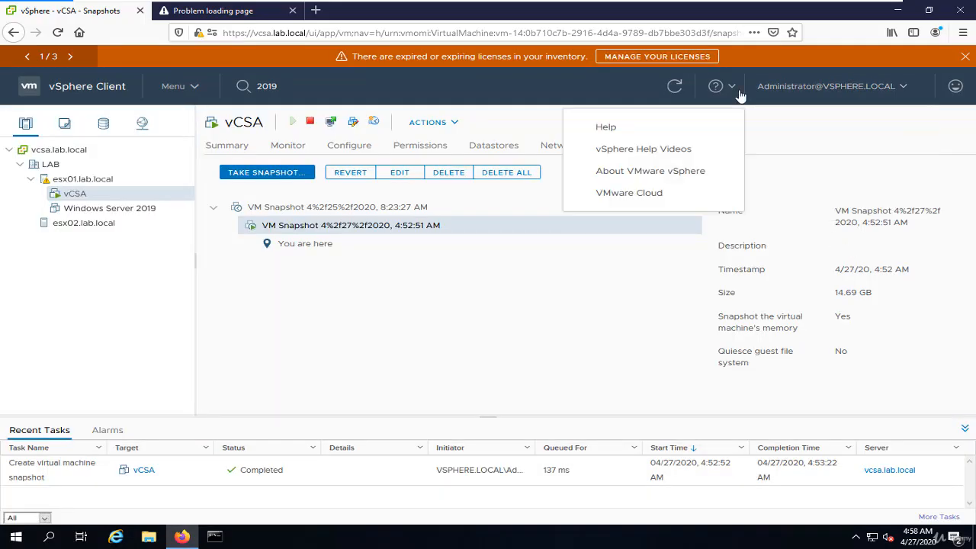
pyautogui.click(676, 174)
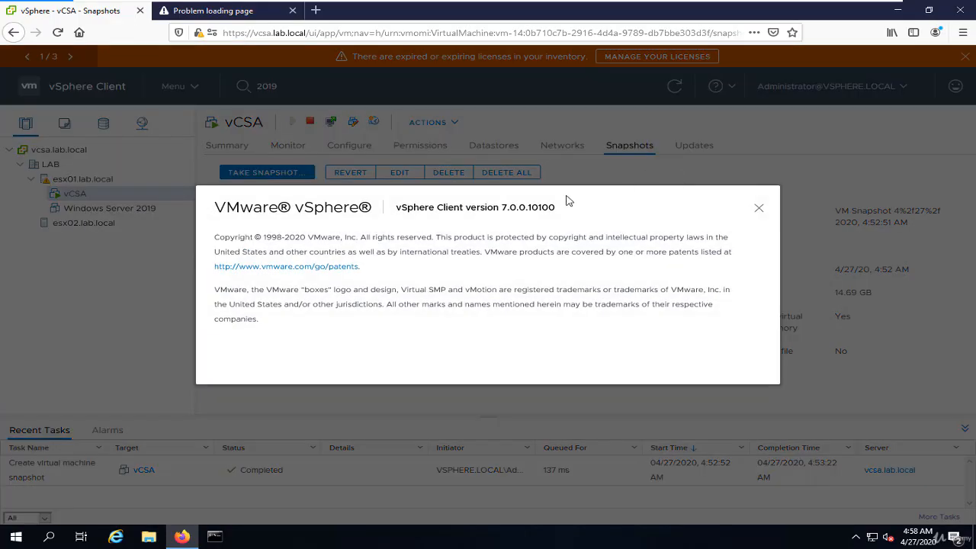
pyautogui.moveTo(397, 207); pyautogui.dragTo(596, 210)
pyautogui.click(758, 209)
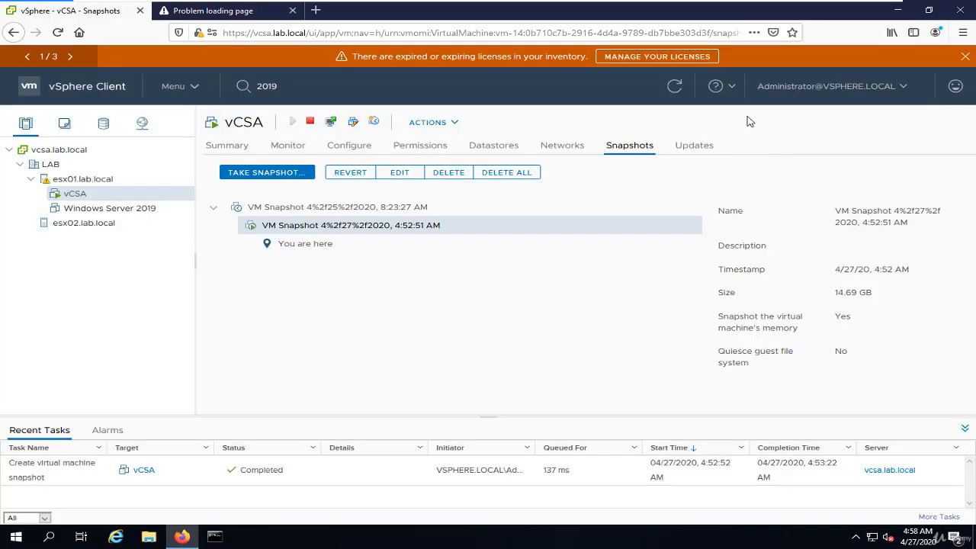
pyautogui.click(716, 87)
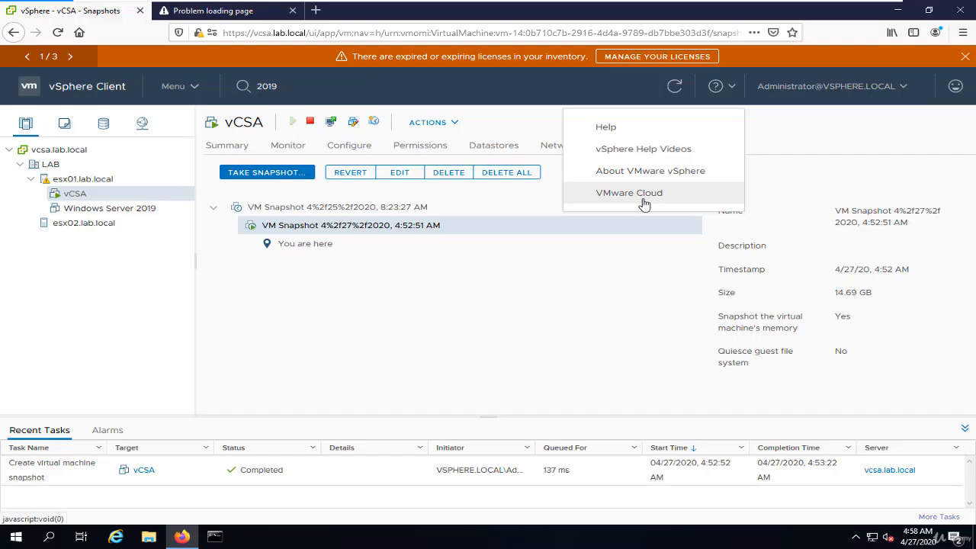
# Refresh the vCSA view and go to the client's Home page.
pyautogui.click(676, 88)
pyautogui.click(677, 89)
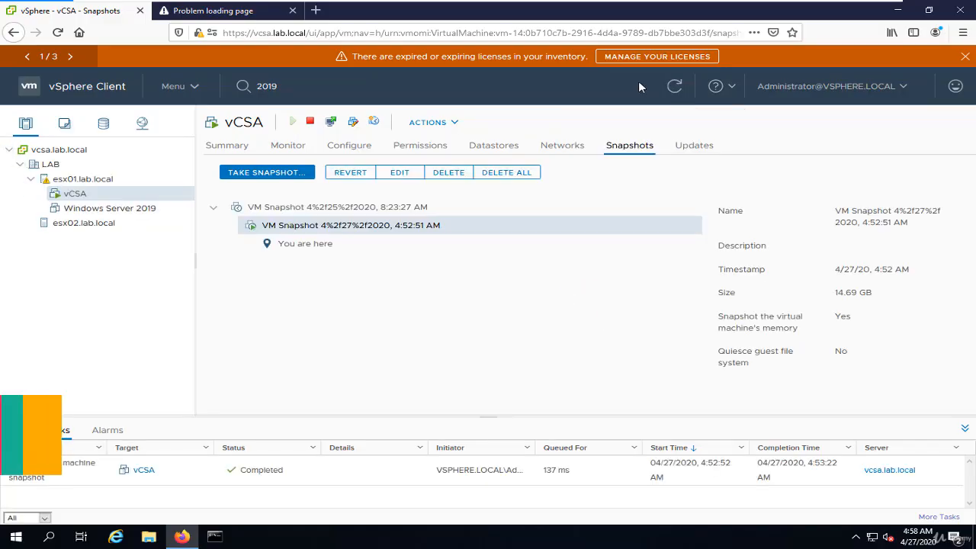
pyautogui.click(183, 90)
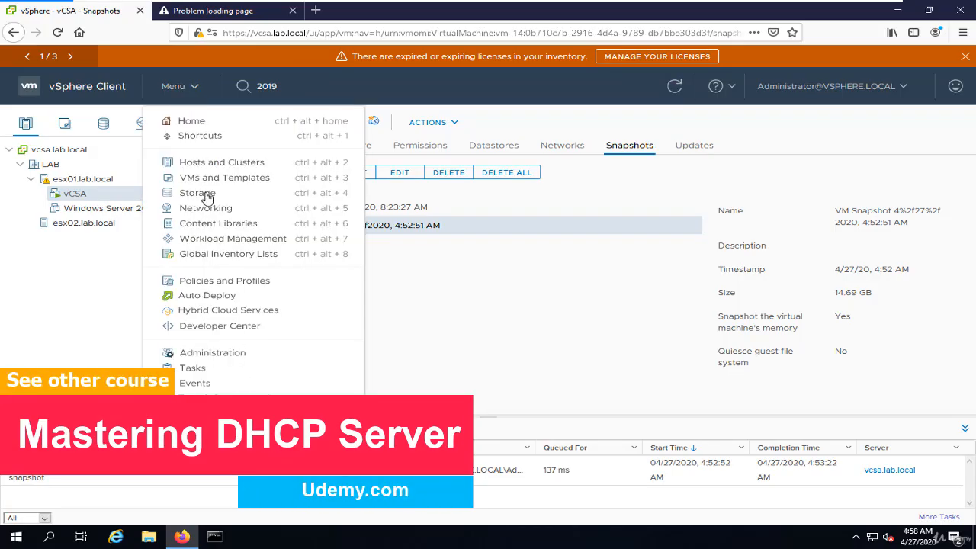
pyautogui.click(204, 122)
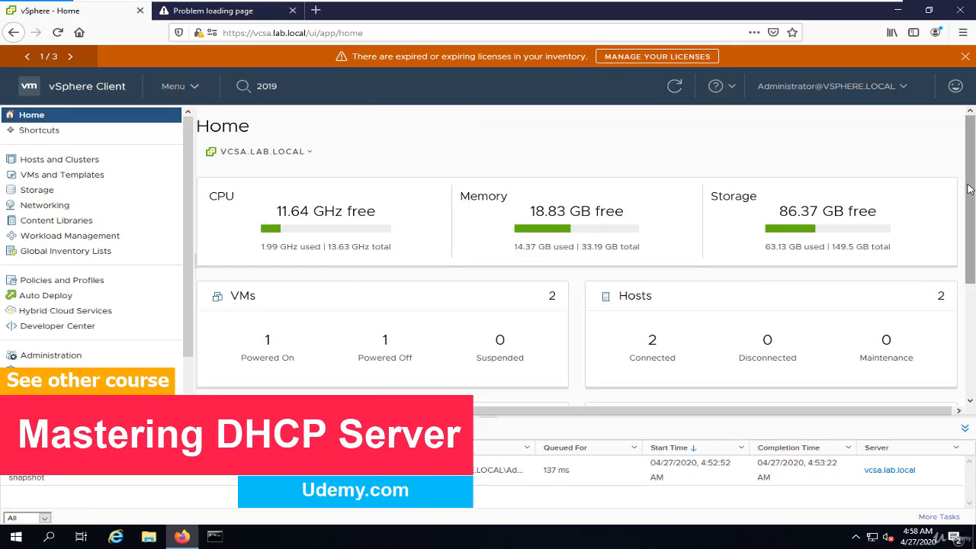